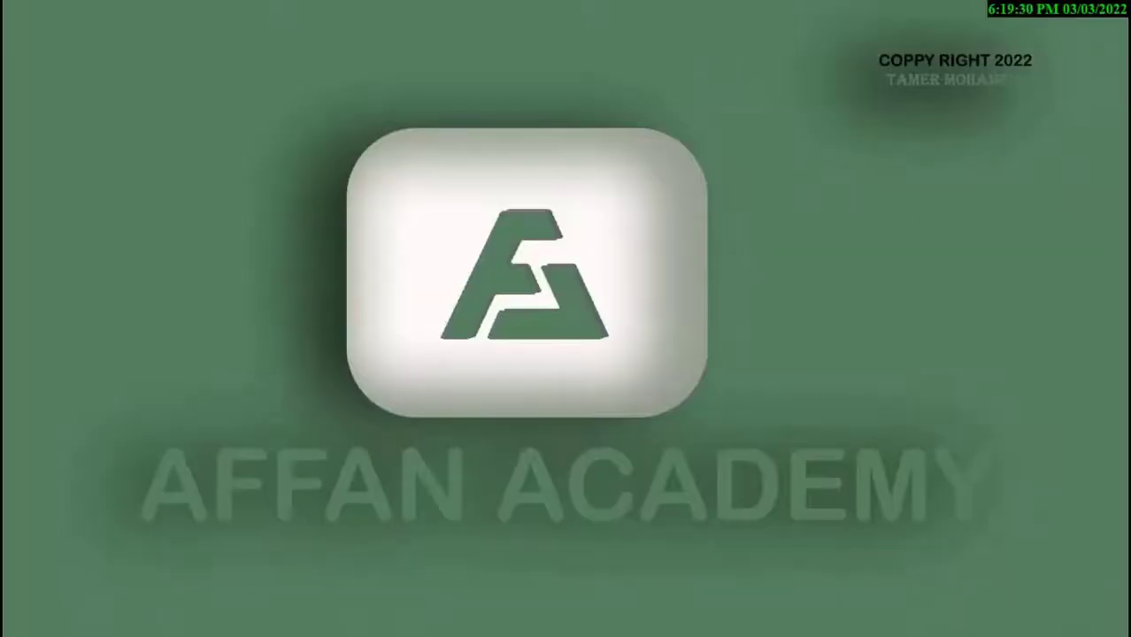
right_click(548, 88)
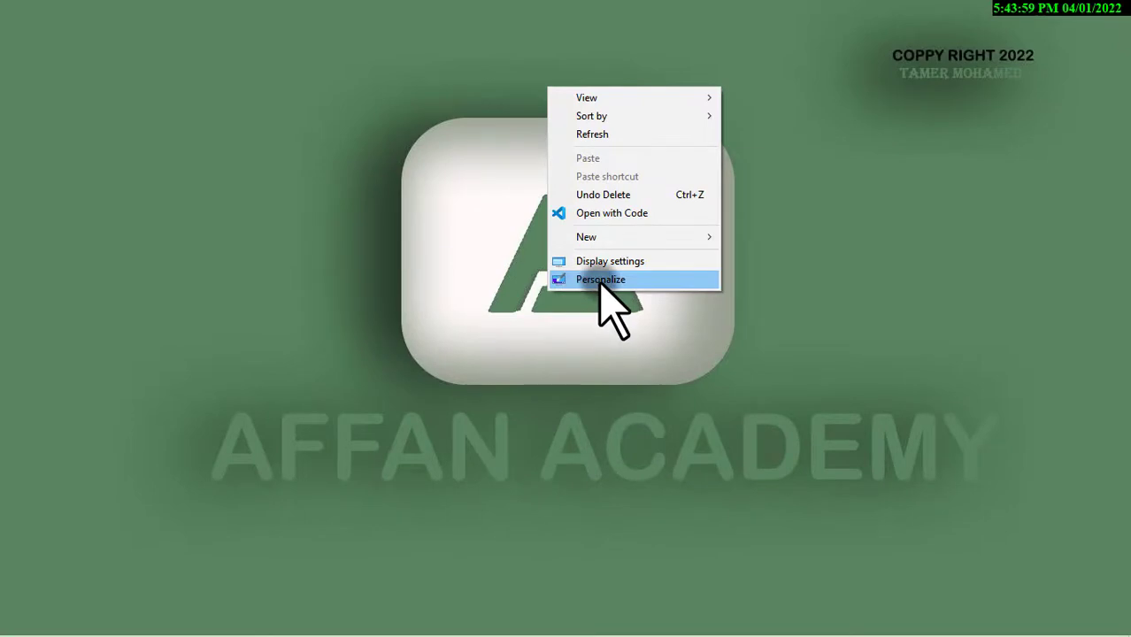
left_click(599, 281)
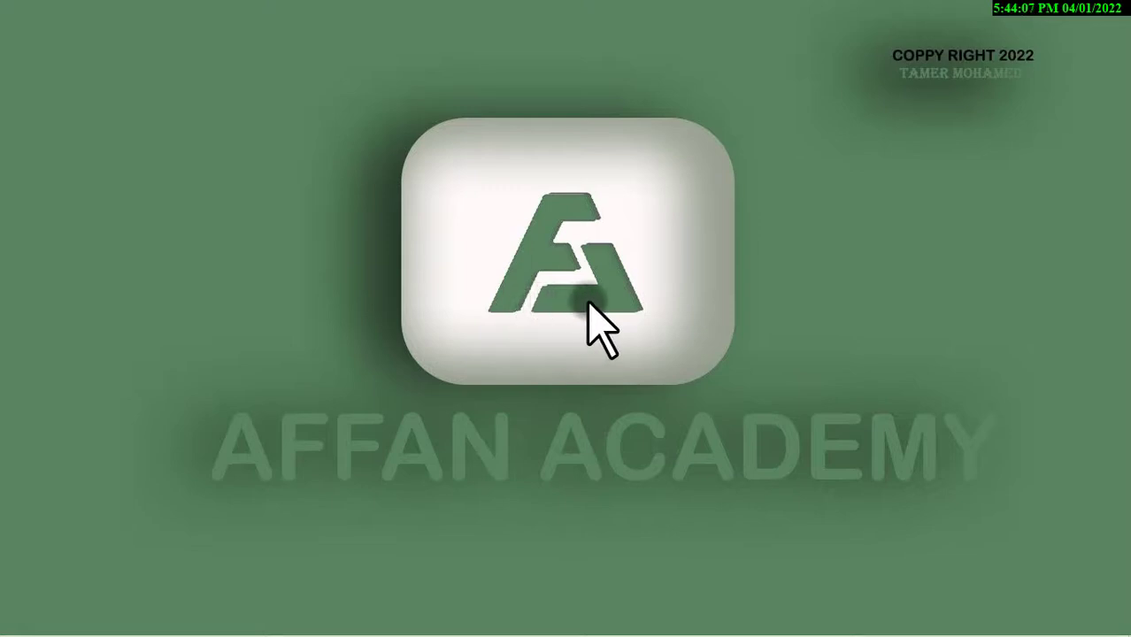
left_click_drag(777, 288, 857, 199)
left_click_drag(964, 64, 934, 184)
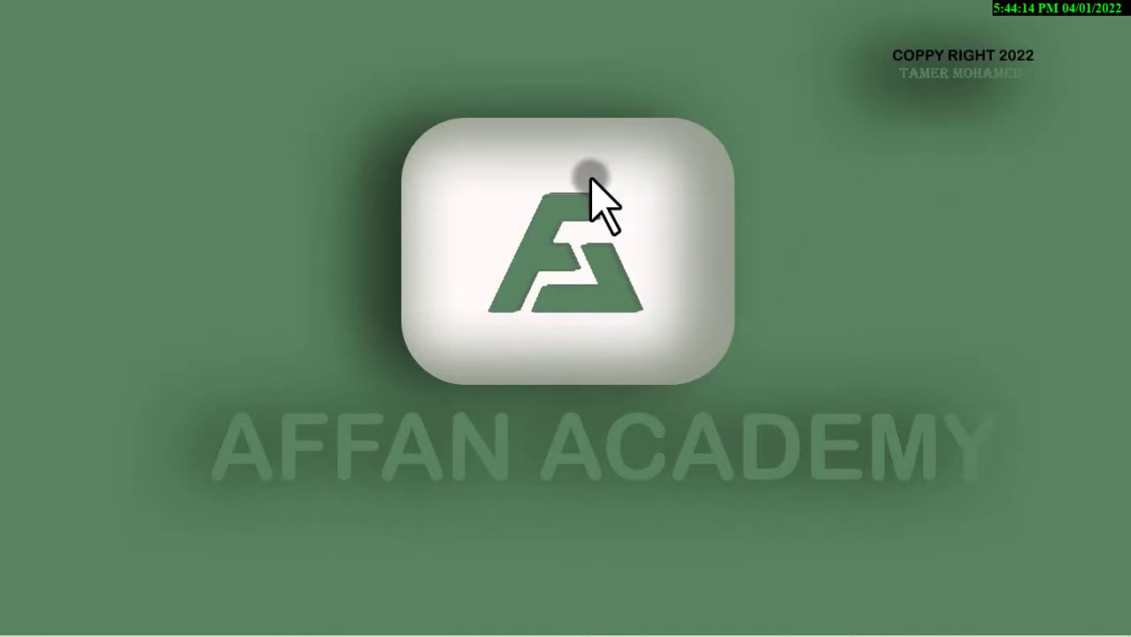
Step: Open the desktop personalization settings and examine the Background page, including its picture, fit and background color options
right_click(586, 99)
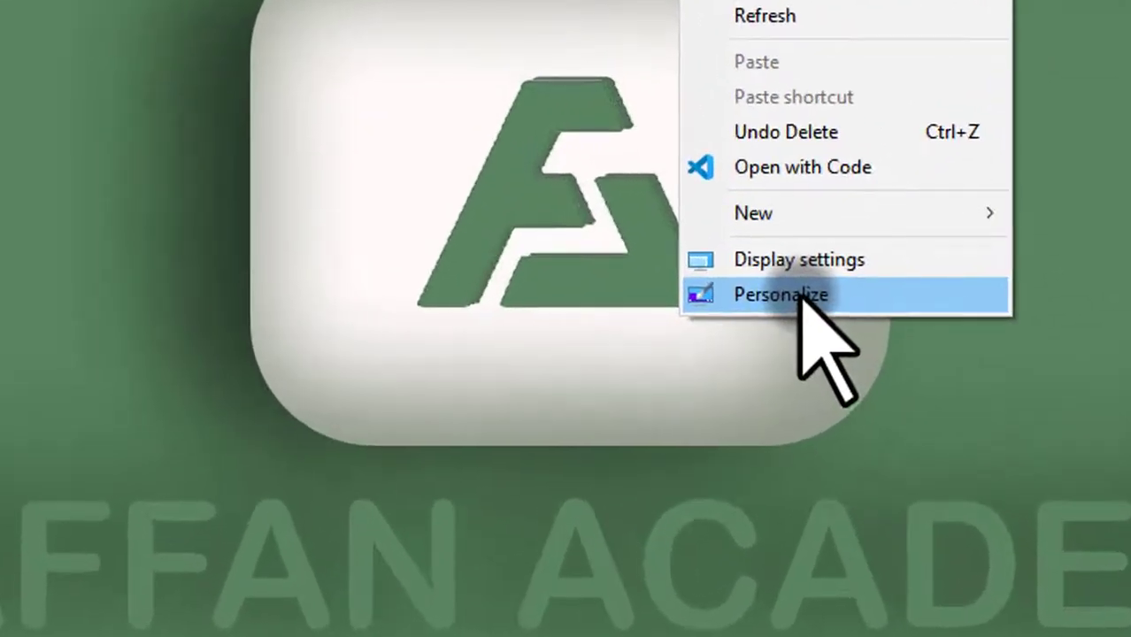
left_click(779, 301)
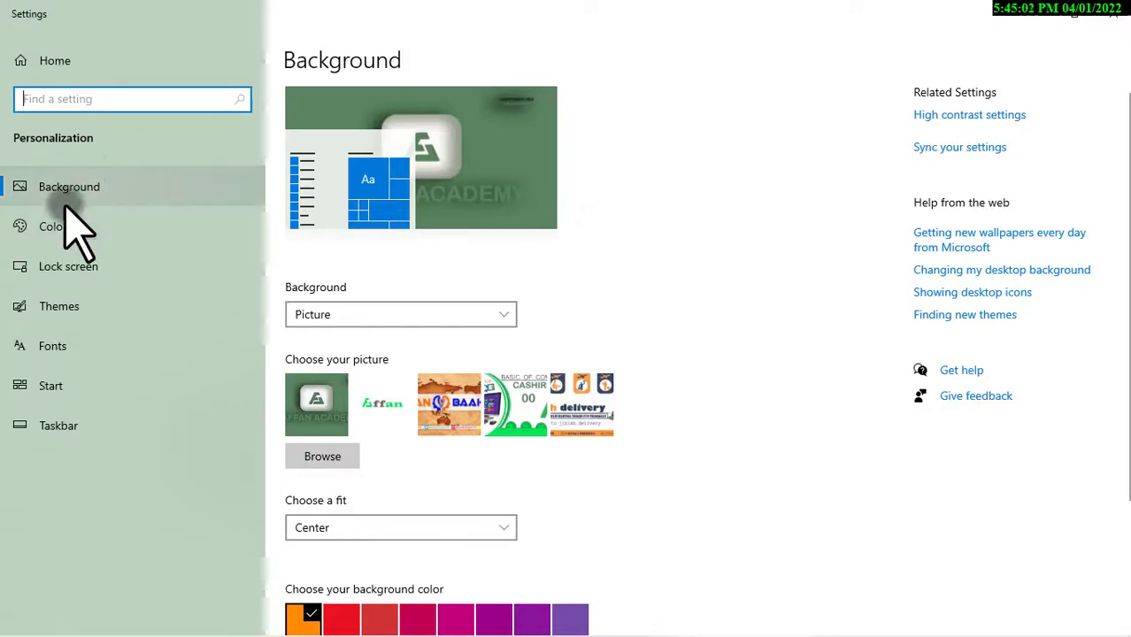
left_click(134, 191)
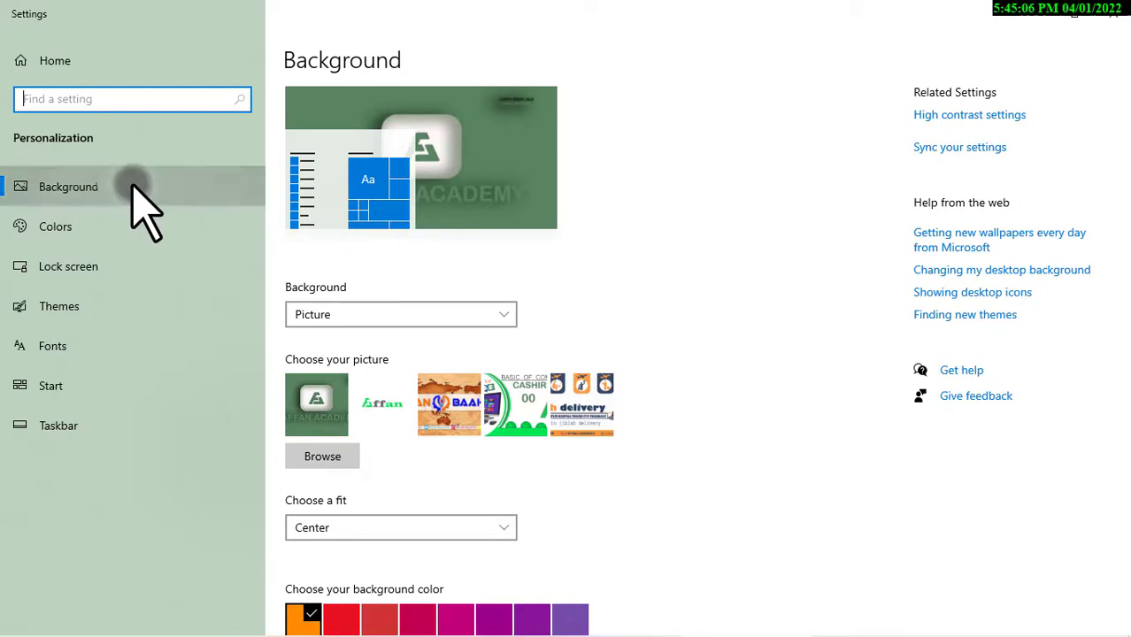
scroll(430, 150, "down", 3)
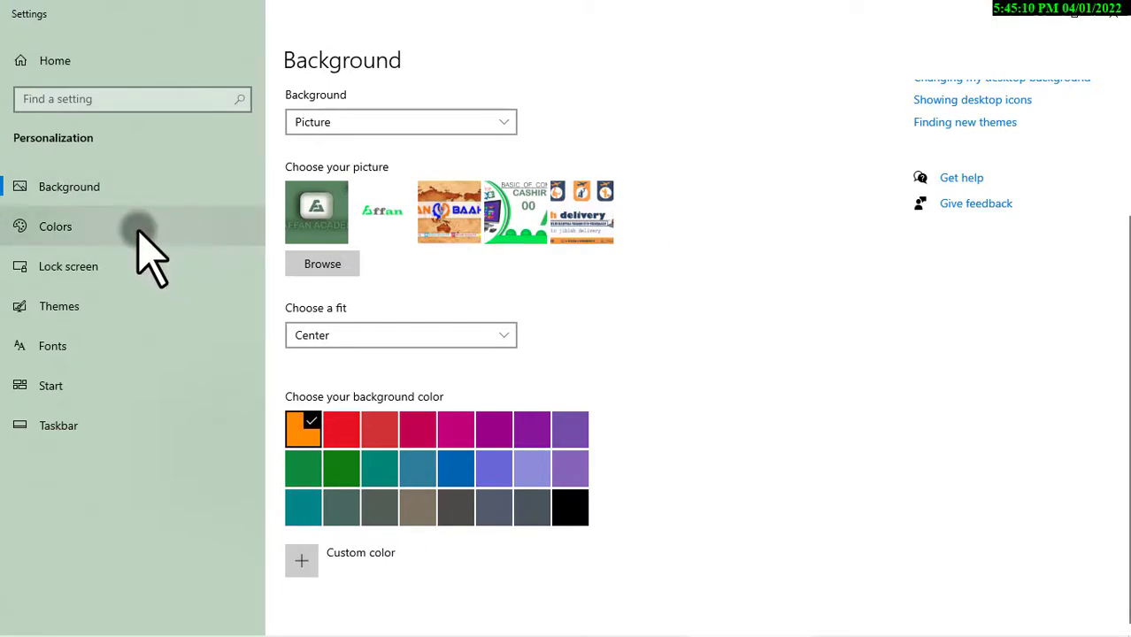
Step: Examine the mode, accent color and surface options on the Colors page and compare them with the Background page
left_click(73, 228)
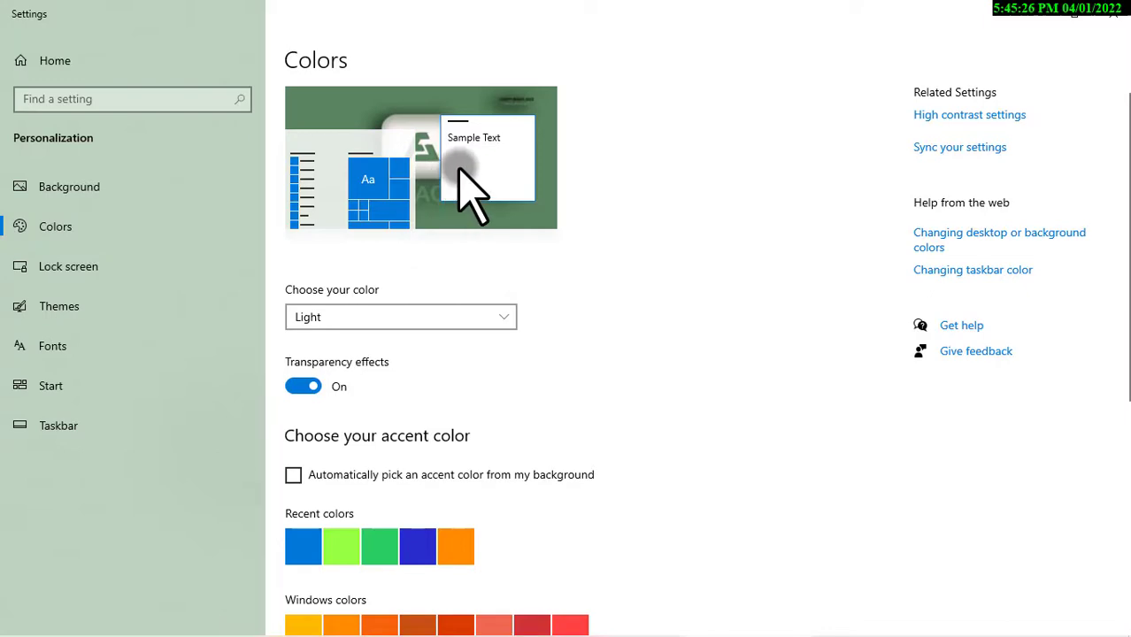
scroll(478, 182, "down", 5)
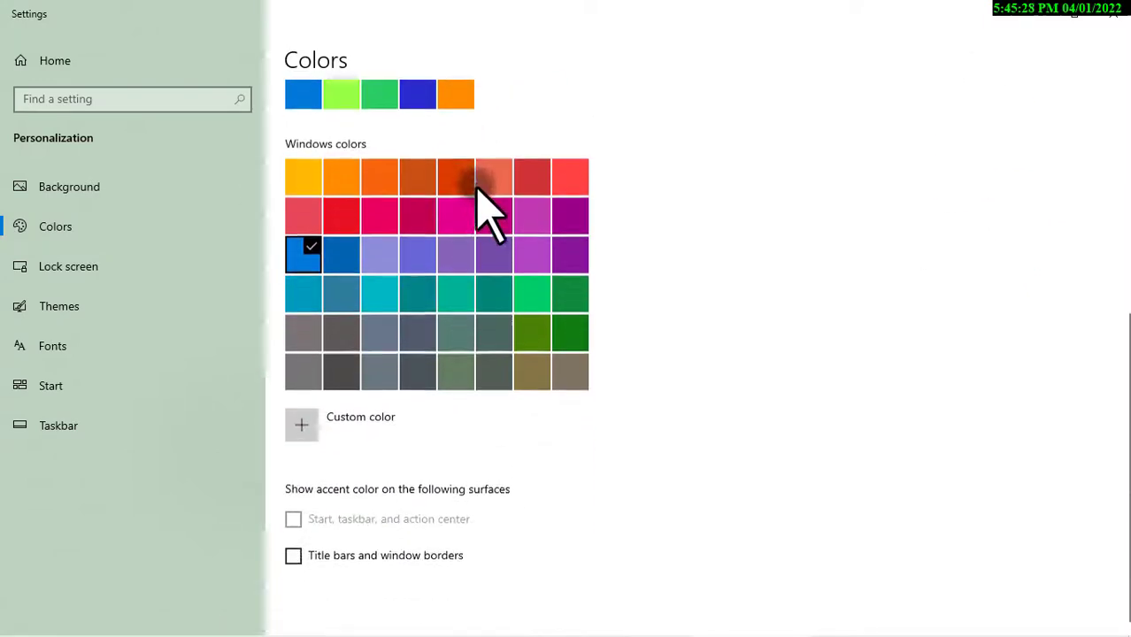
scroll(479, 181, "up", 4)
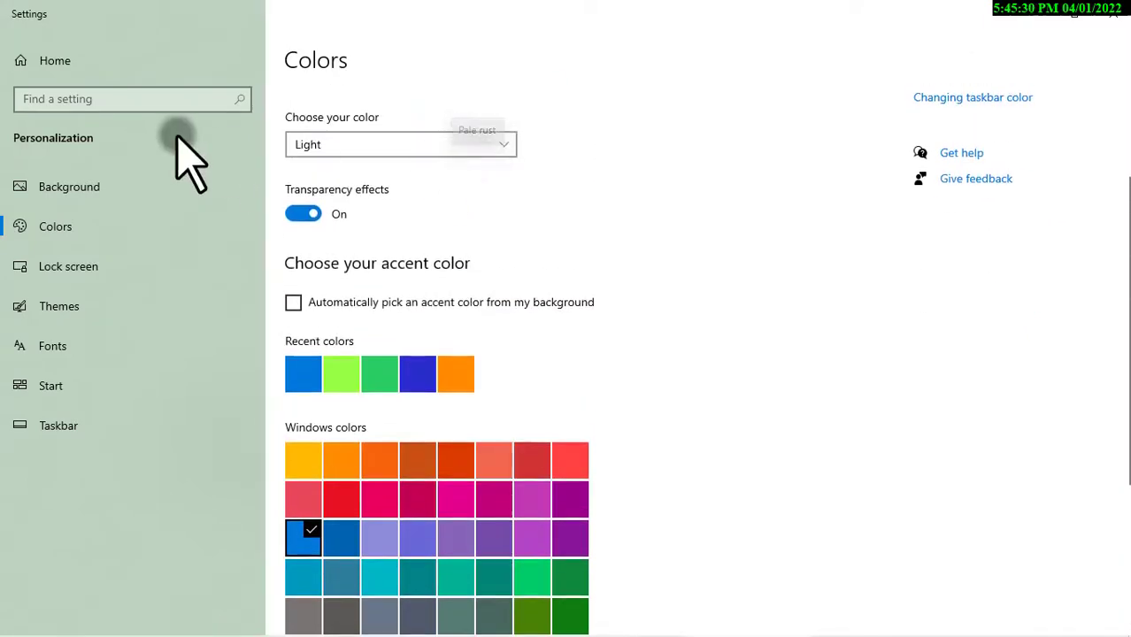
left_click(79, 187)
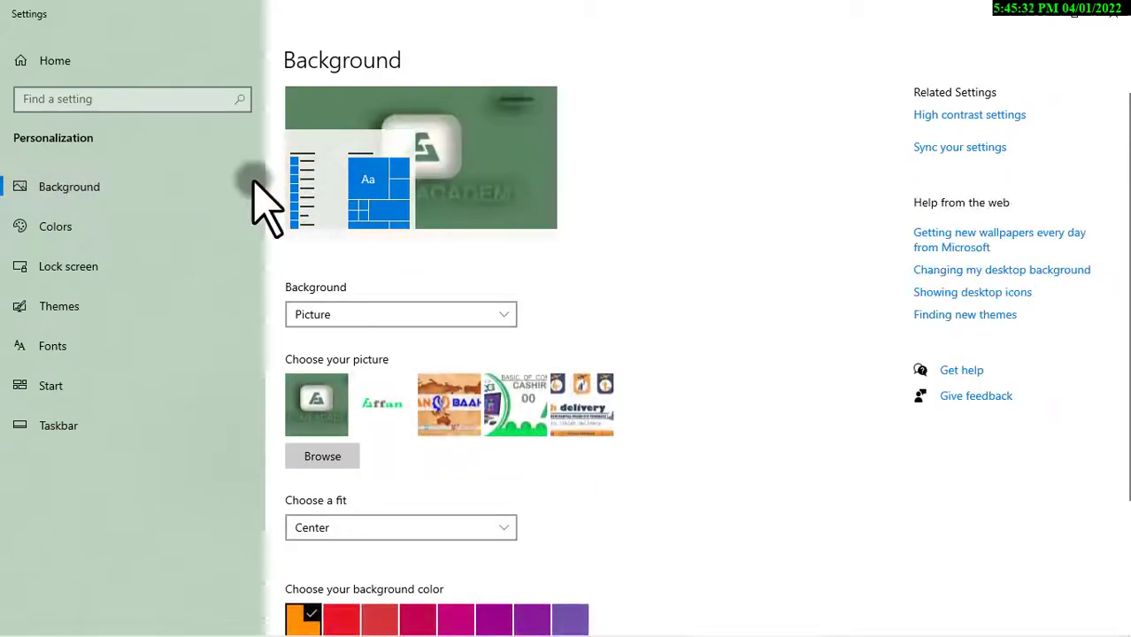
scroll(399, 227, "down", 3)
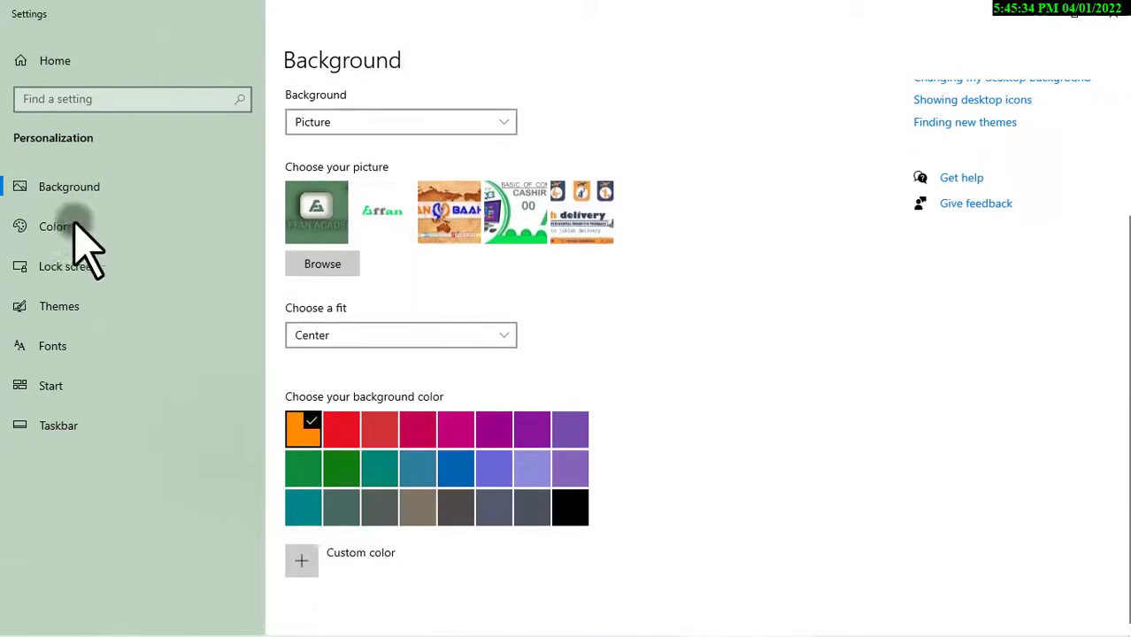
left_click(53, 228)
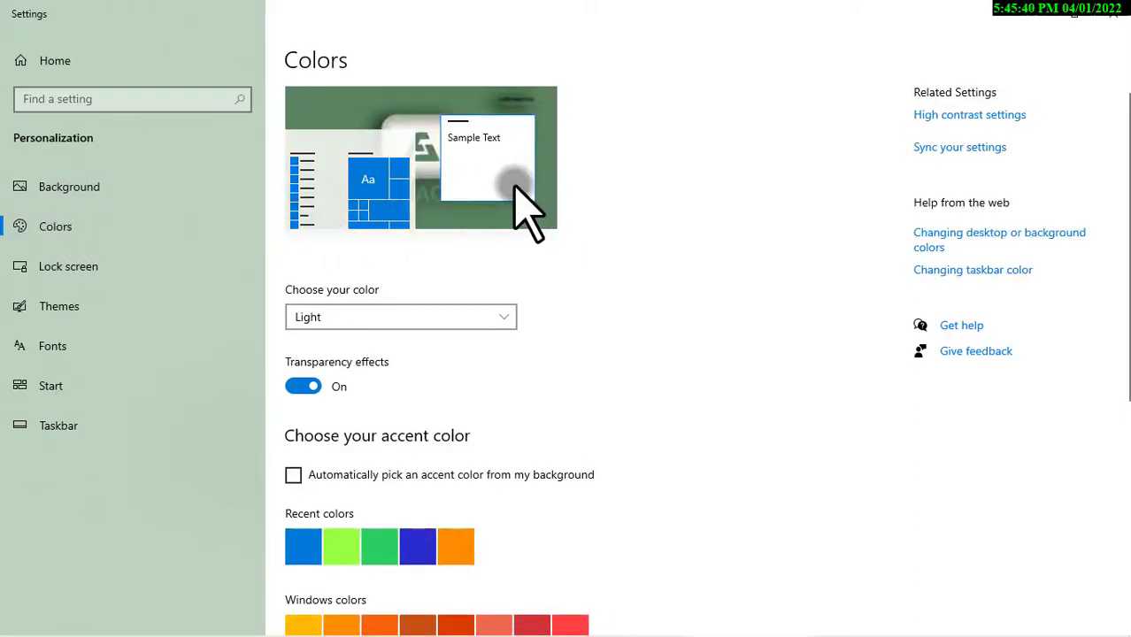
scroll(710, 239, "down", 1)
scroll(715, 248, "down", 4)
scroll(531, 266, "up", 1)
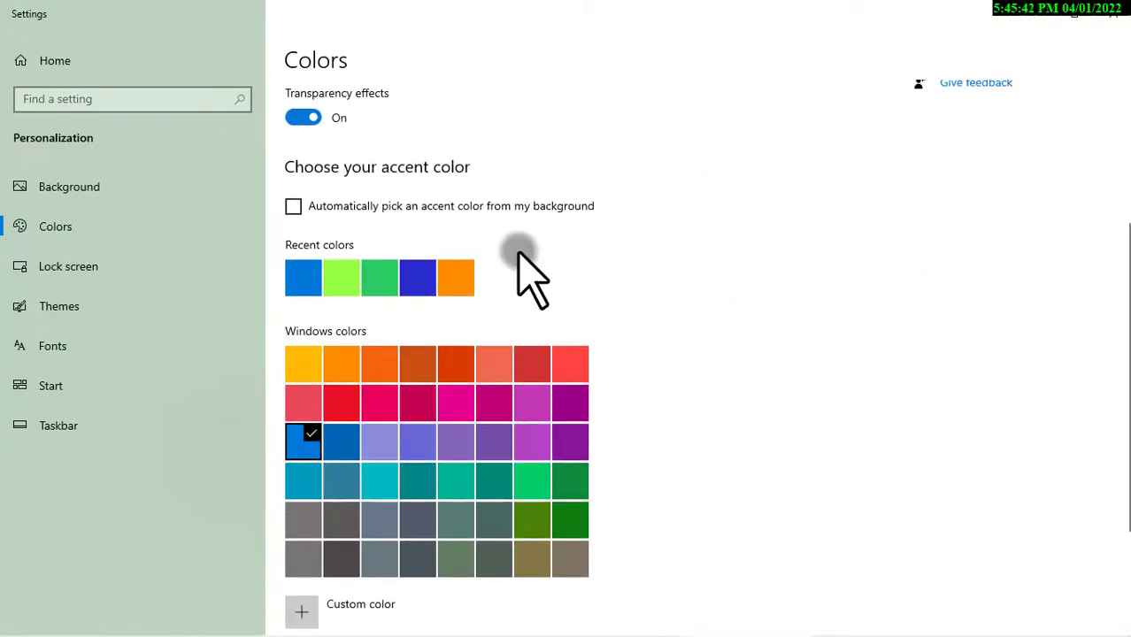
scroll(534, 225, "up", 1)
scroll(535, 222, "up", 3)
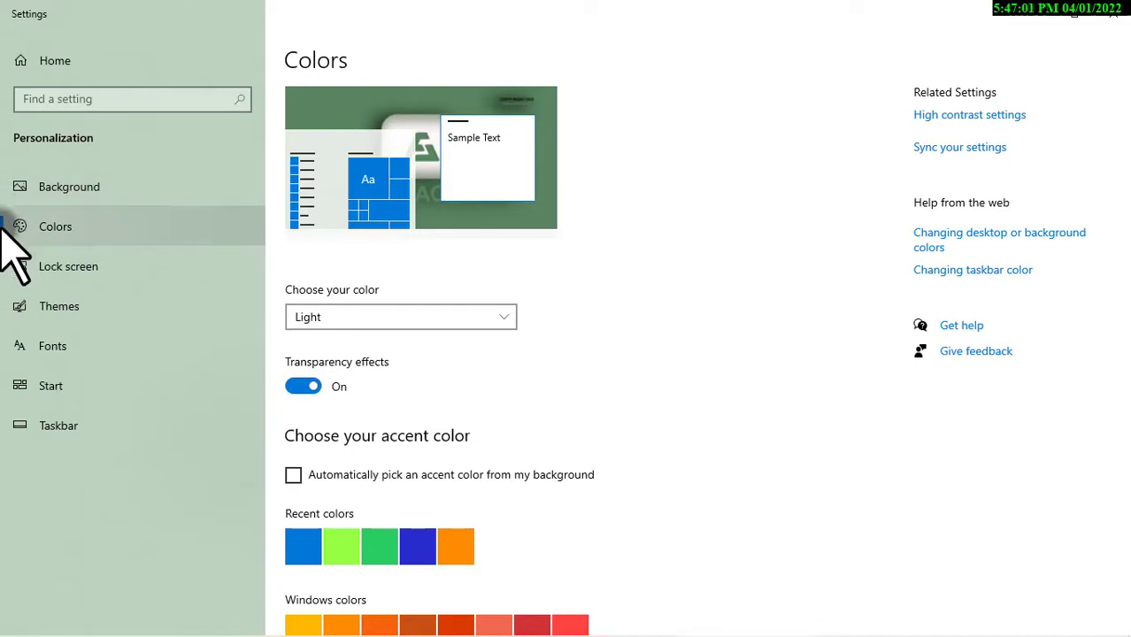
left_click(23, 183)
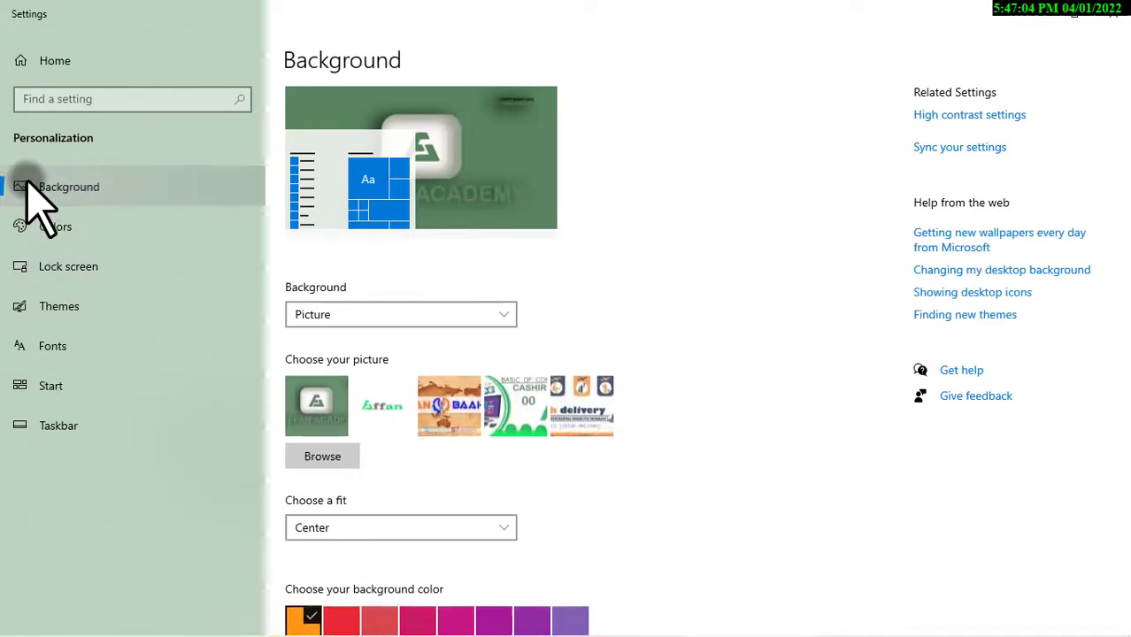
left_click(14, 235)
Step: Check the Start menu and taskbar appearance, and close the personalization settings
mouse_move(45, 622)
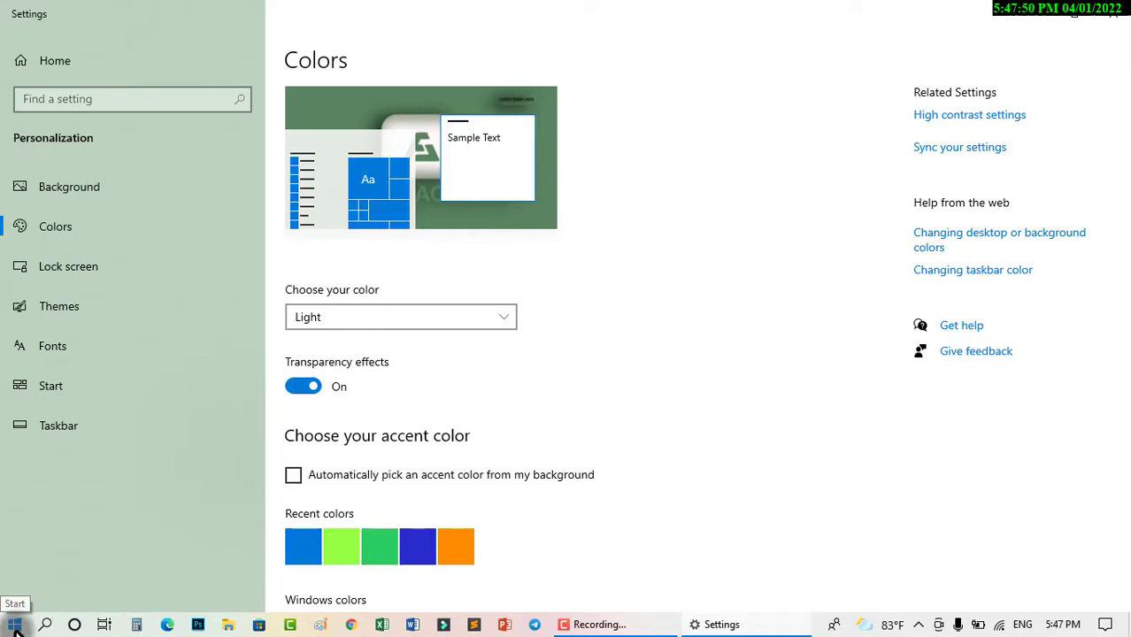
left_click(15, 624)
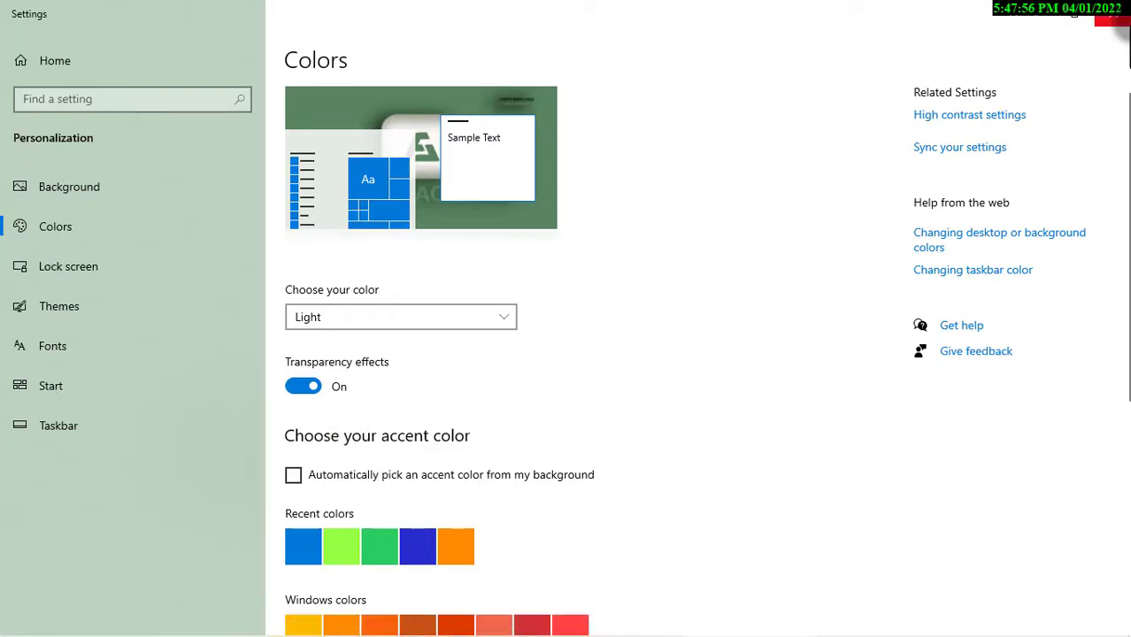
left_click(1112, 10)
Step: Reopen the personalization settings from the desktop and go to the Colors page
right_click(756, 161)
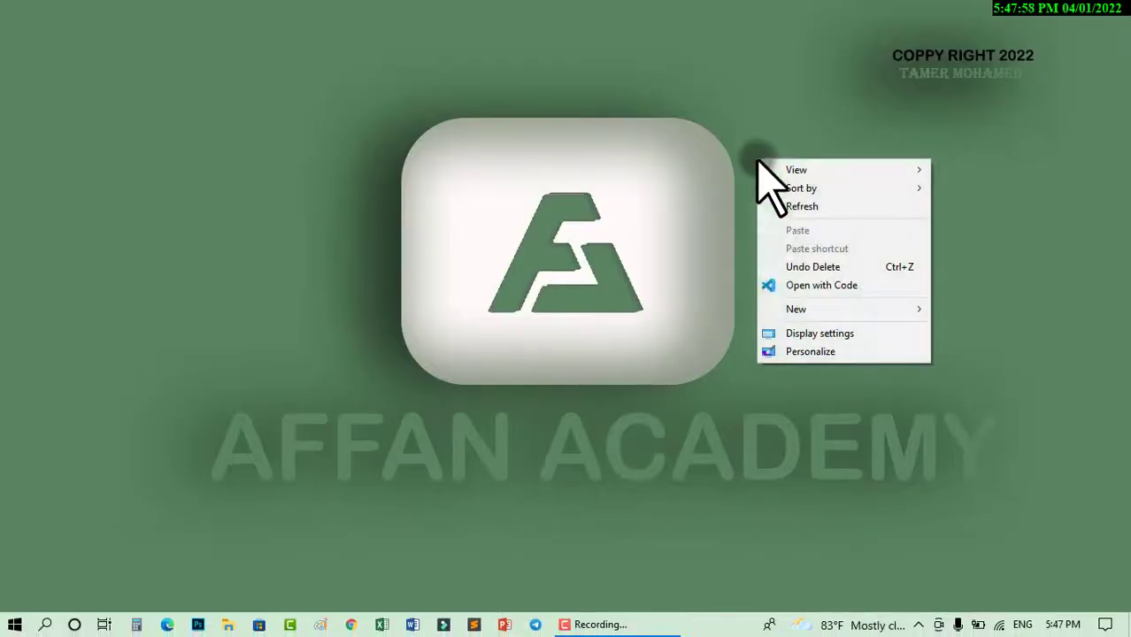
left_click(813, 352)
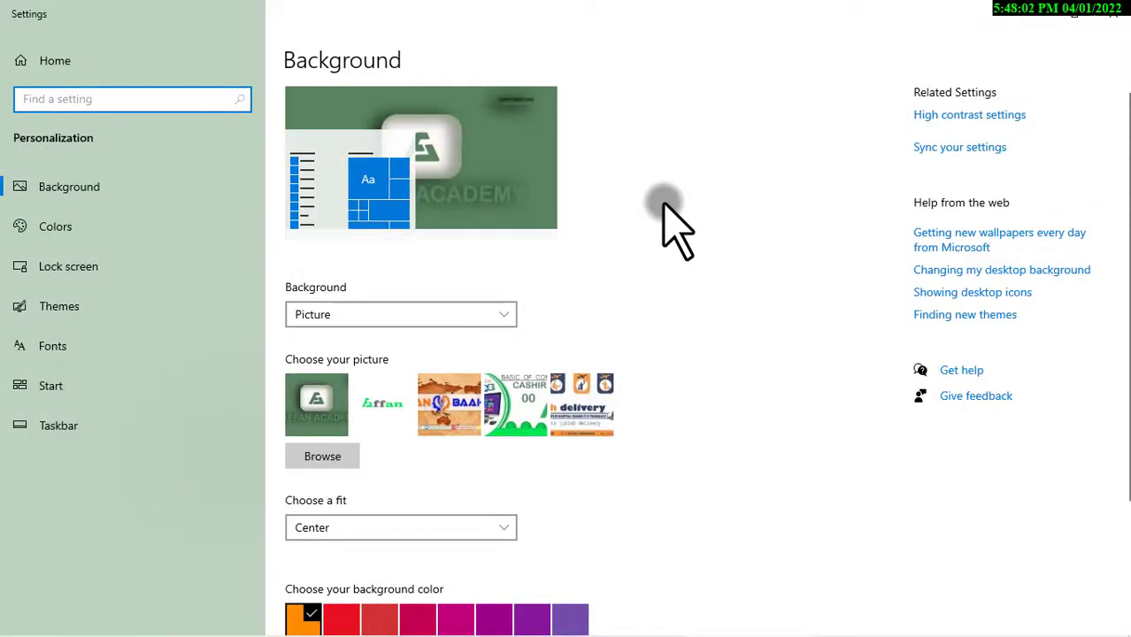
left_click(706, 257)
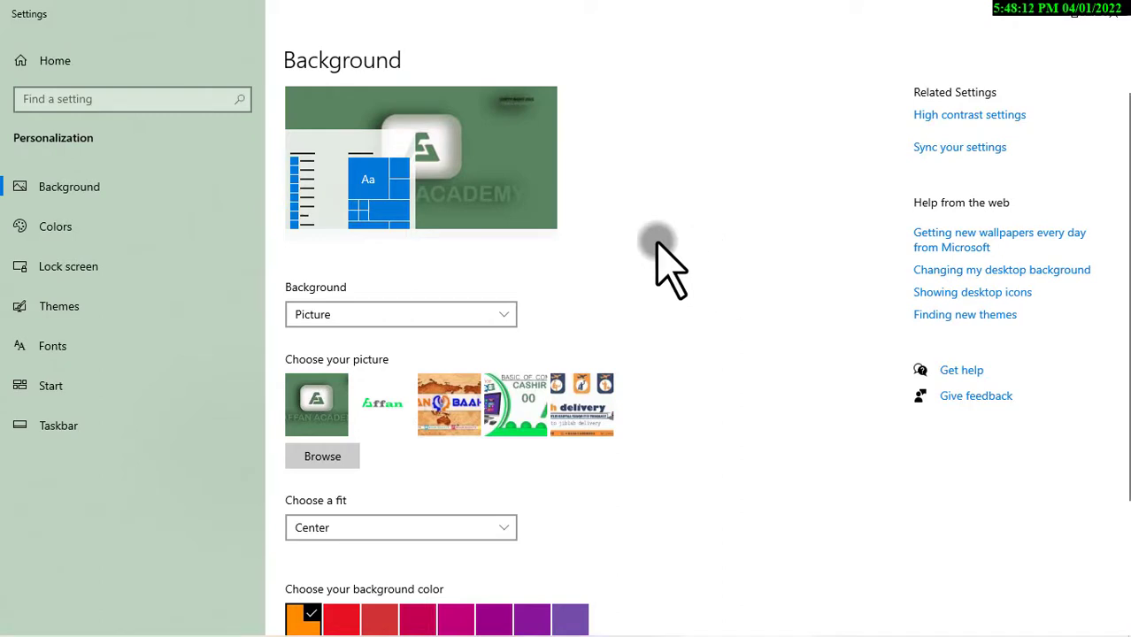
left_click(99, 234)
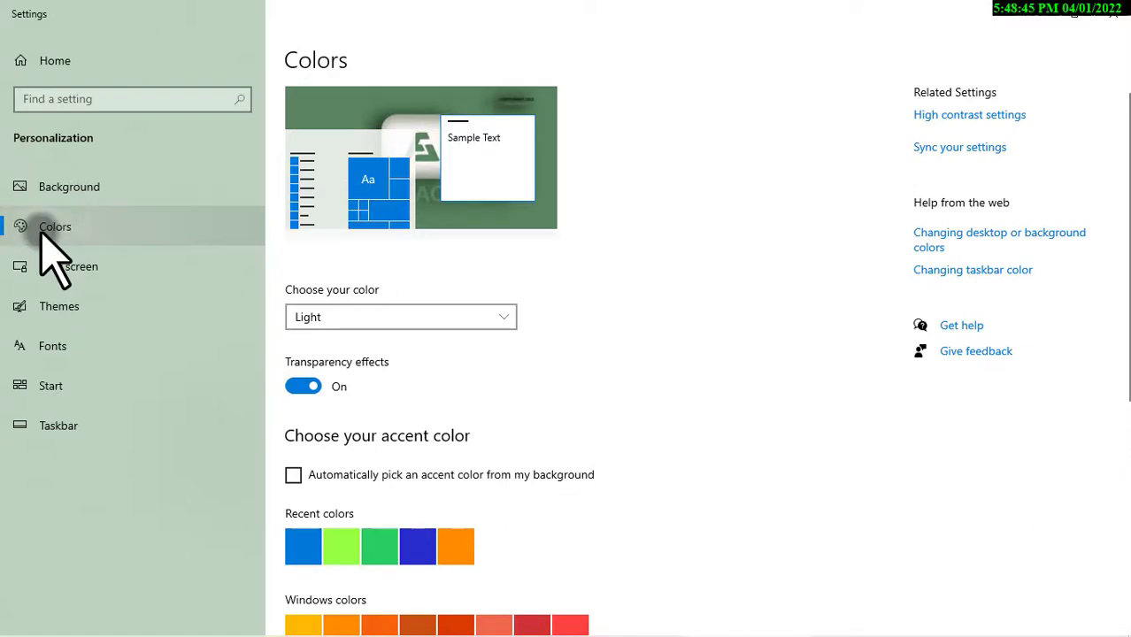
Step: Set the overall color mode to Dark
left_click(501, 318)
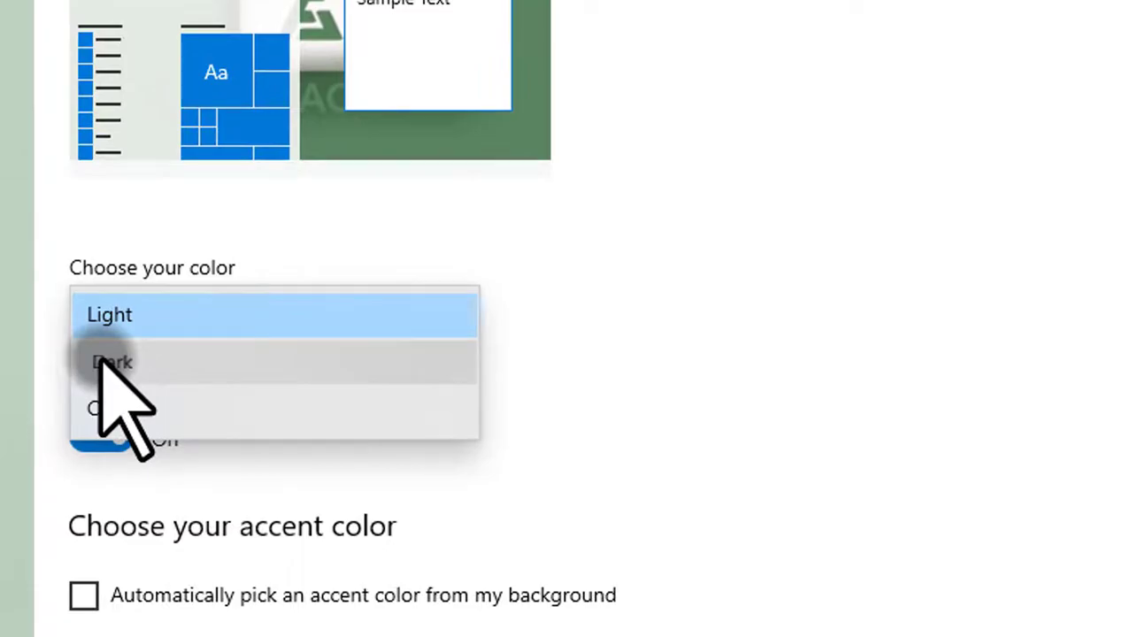
left_click(110, 362)
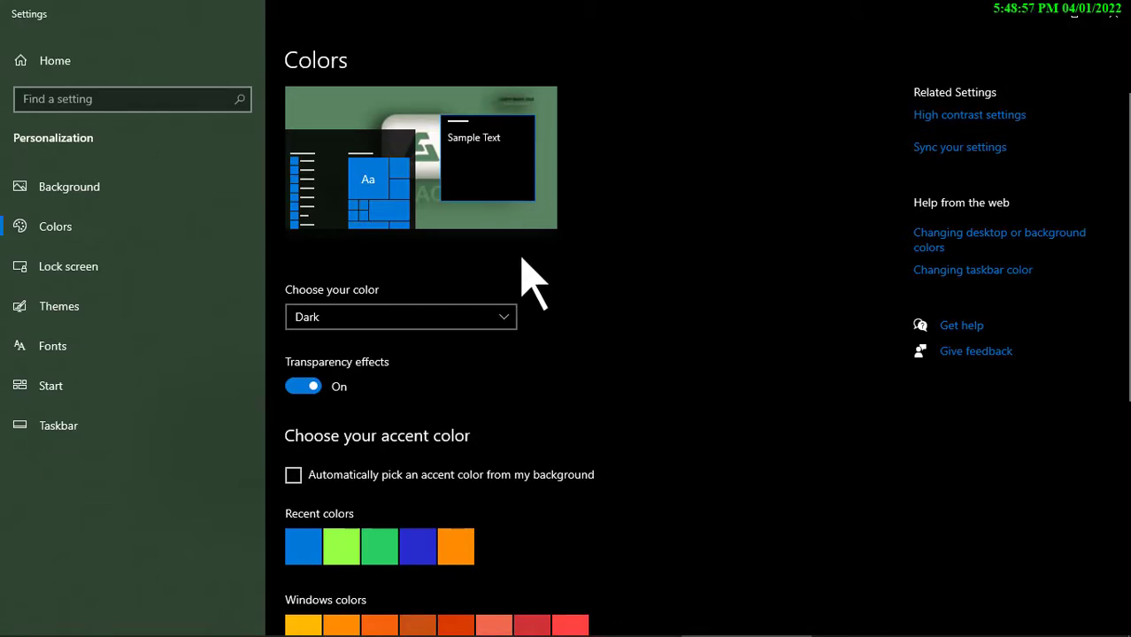
Step: Choose the Custom color mode with the default Windows mode set to Light, and check how the Start menu looks
left_click(492, 320)
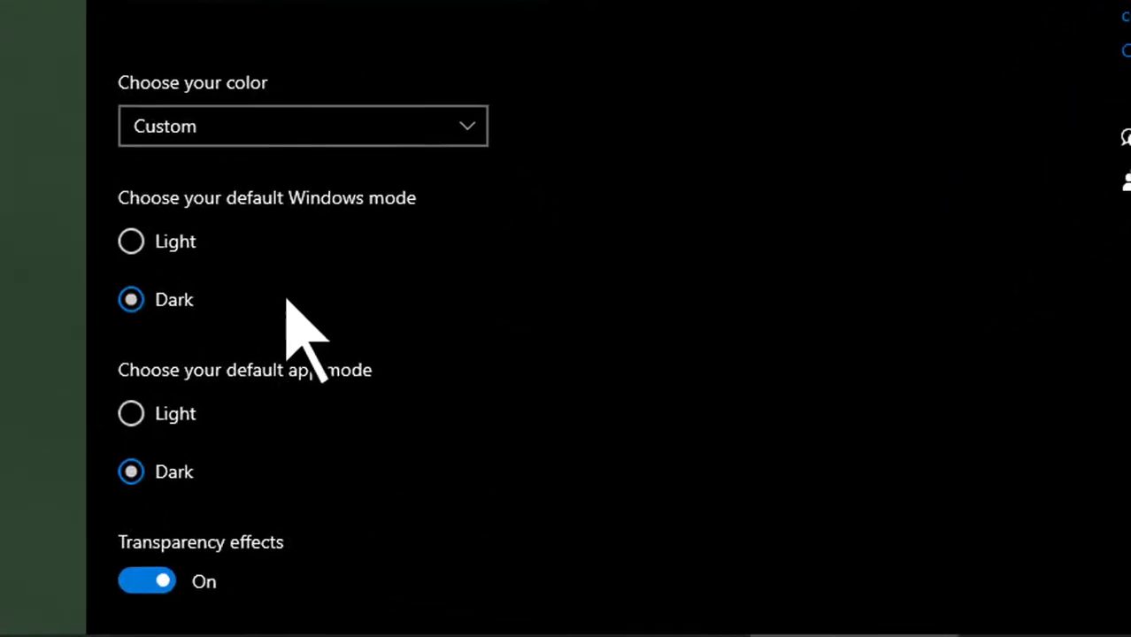
scroll(285, 298, "down", 1)
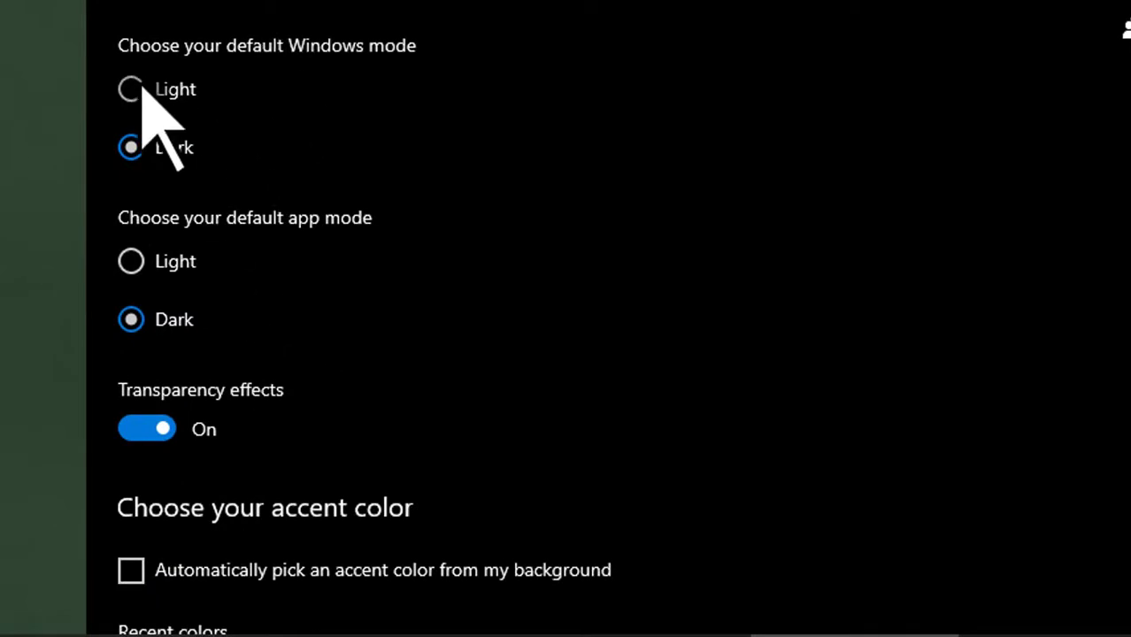
left_click(284, 283)
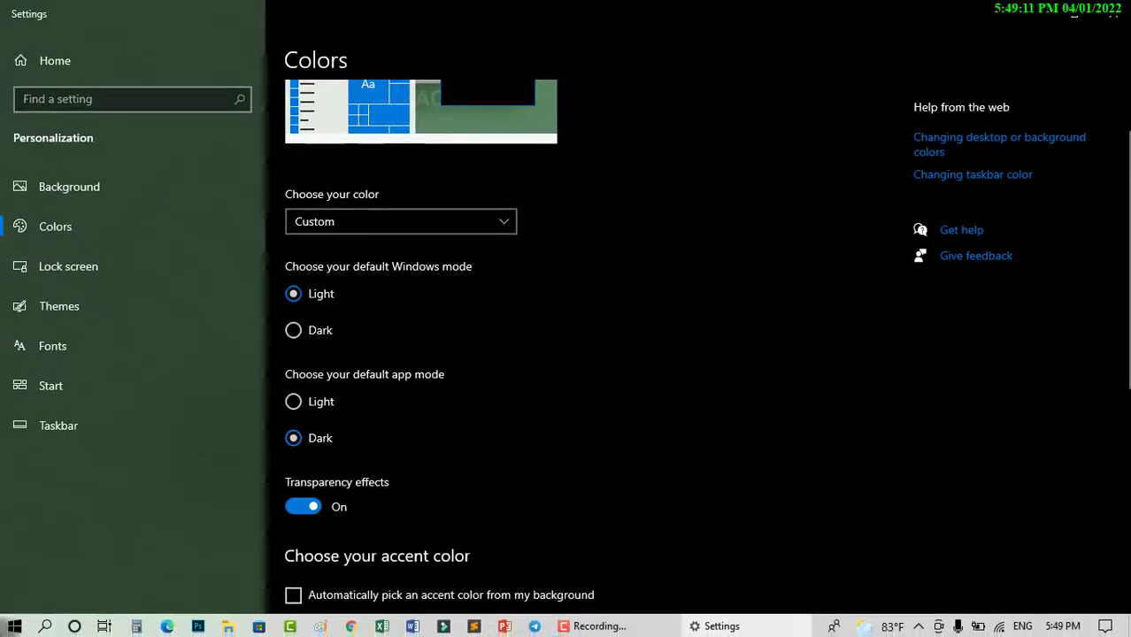
left_click(13, 623)
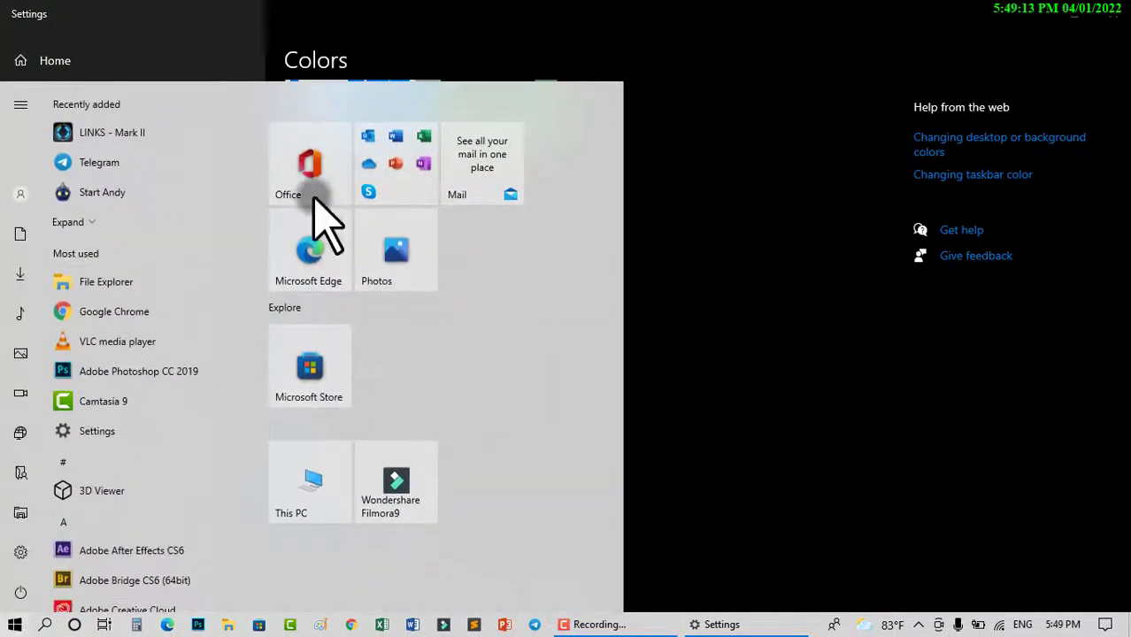
left_click(788, 237)
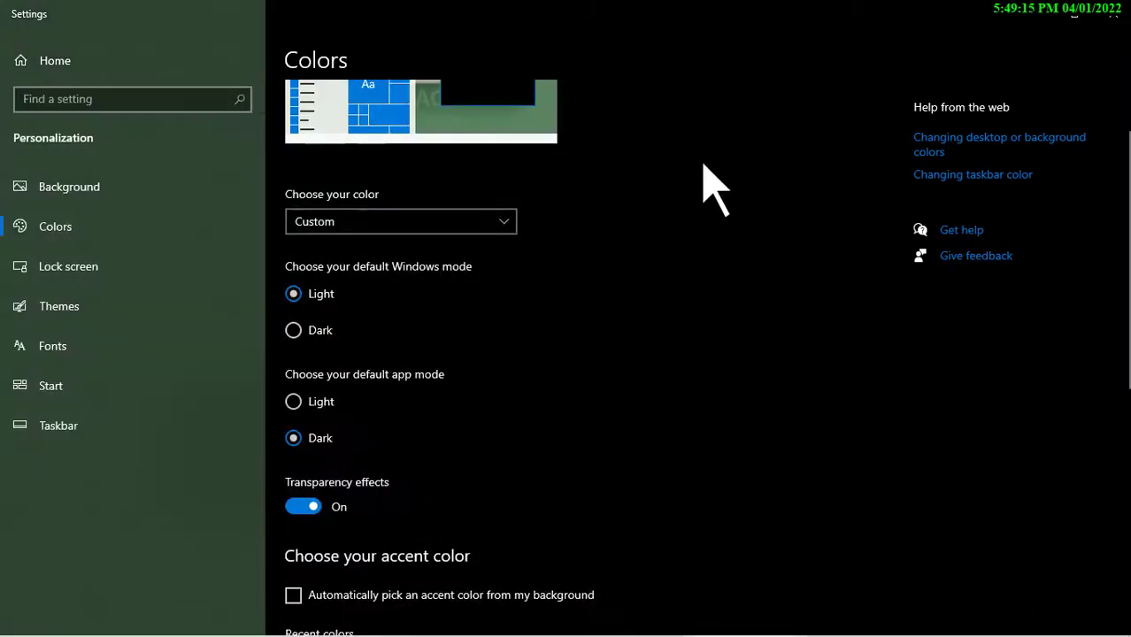
Step: Set the default Windows mode to Dark and check how the Start menu looks
left_click(297, 331)
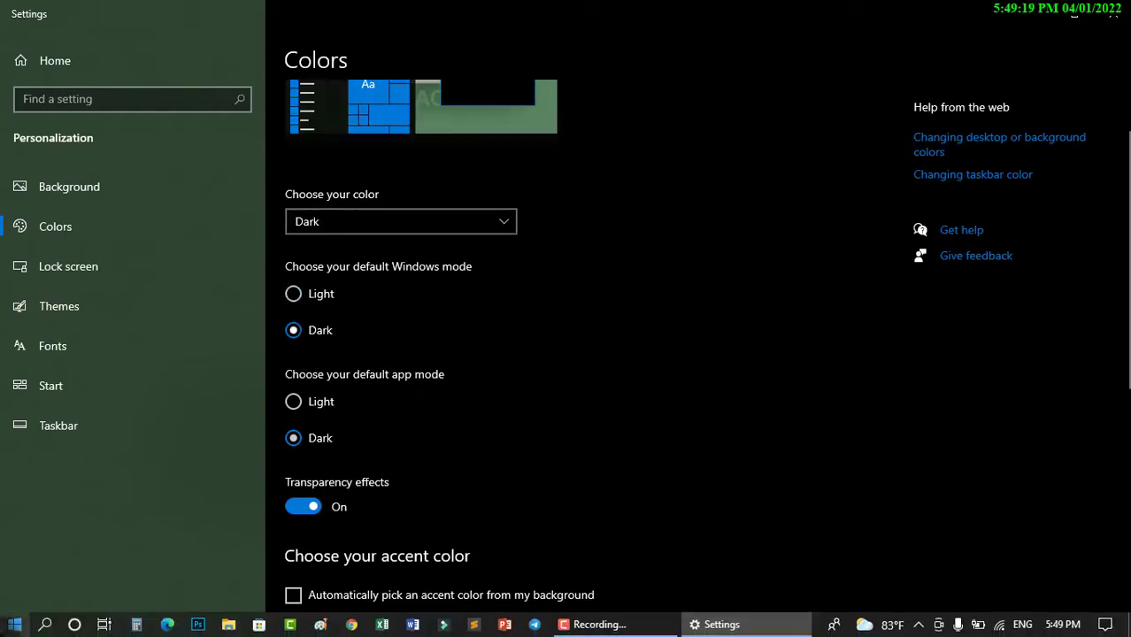
left_click(12, 624)
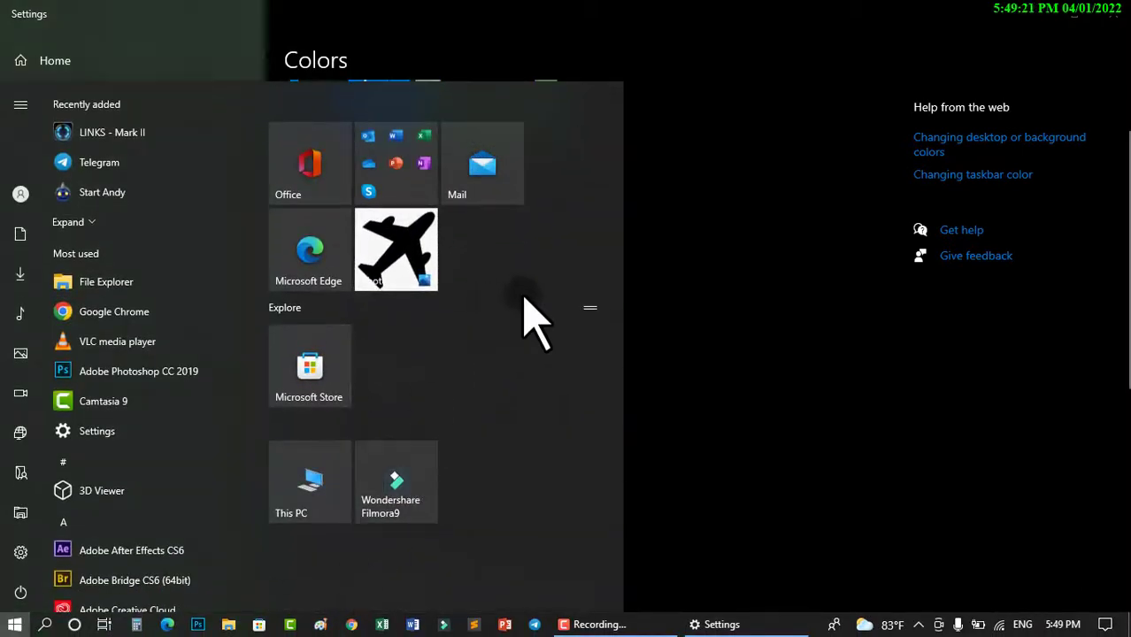
left_click(699, 288)
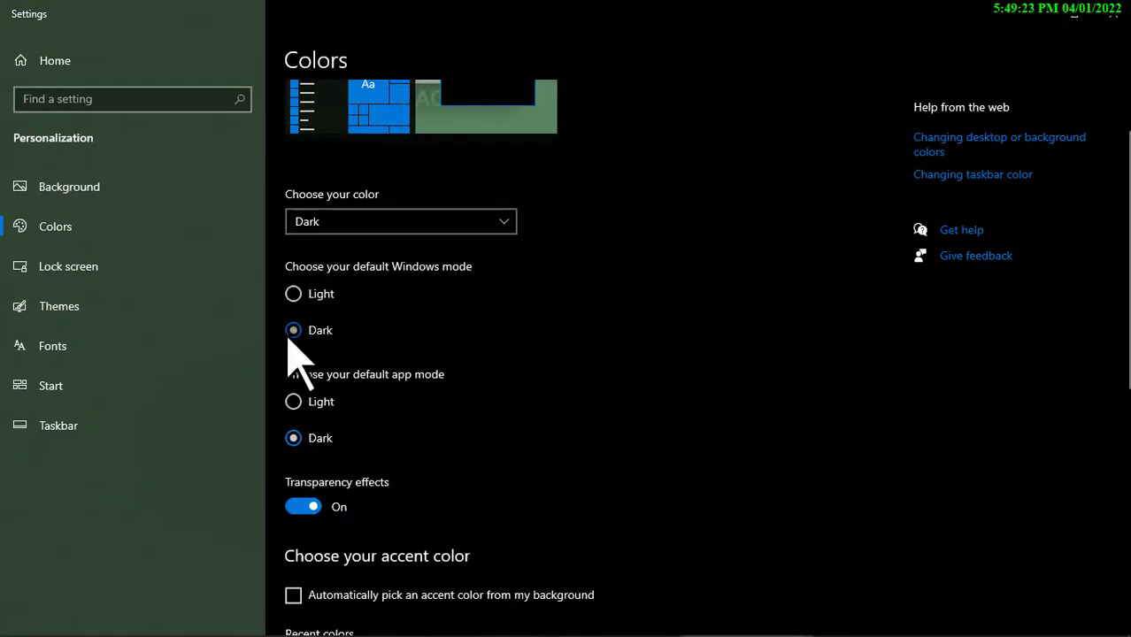
Step: Set the default Windows mode and the default app mode to Light
left_click(294, 403)
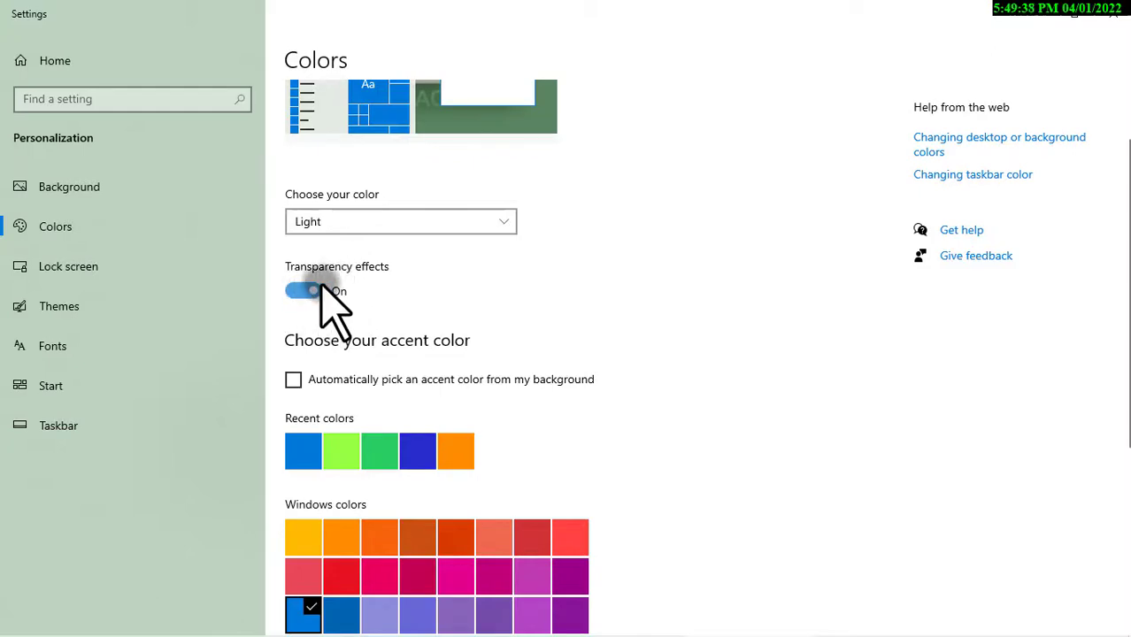
Step: Turn the transparency effects off and back on to compare the window's appearance
left_click(306, 291)
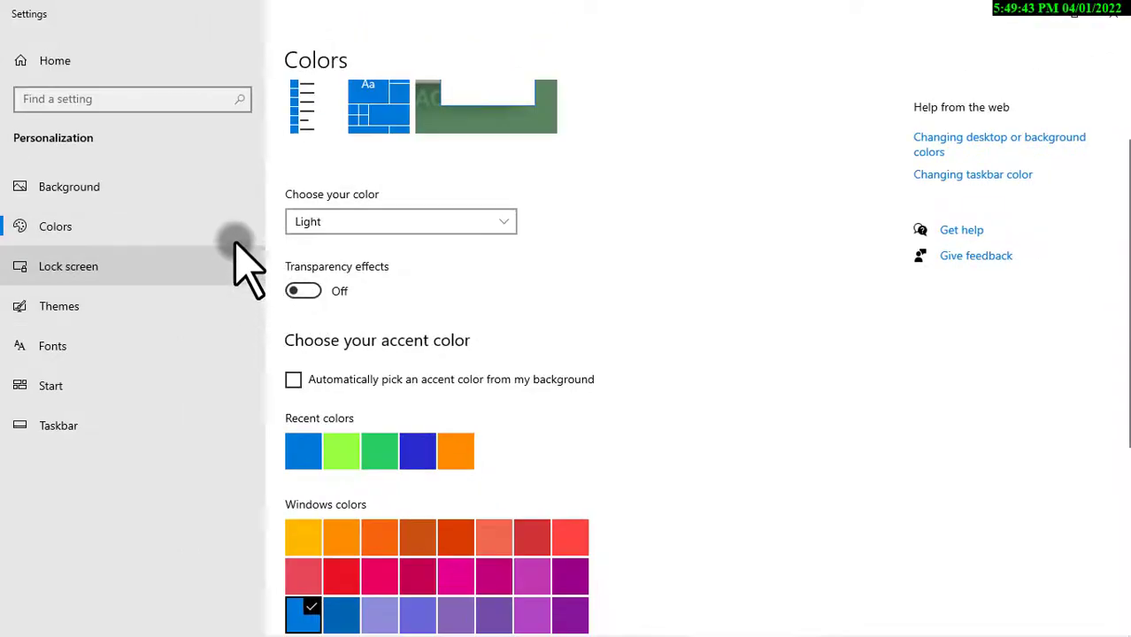
left_click(301, 291)
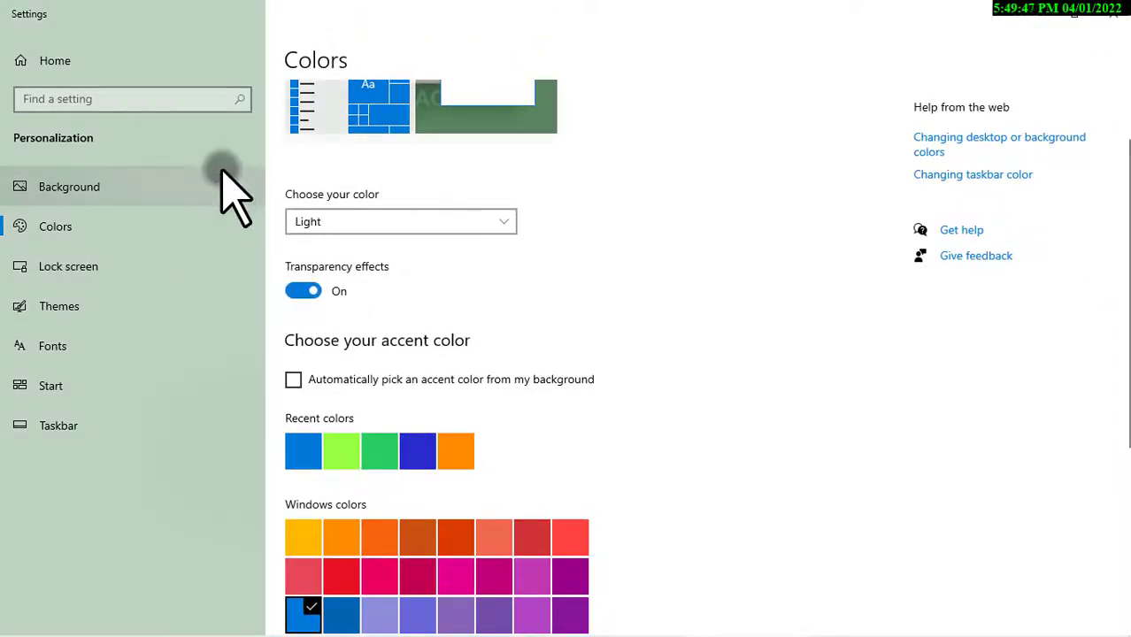
Step: Switch the transparency effects off and on once more
left_click(311, 293)
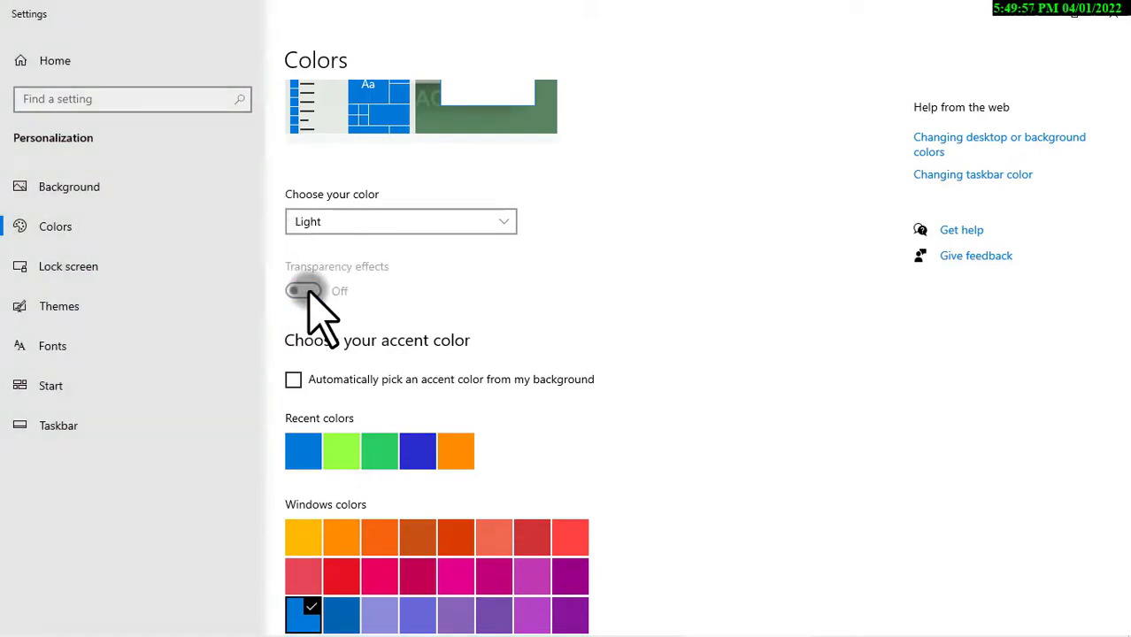
left_click(311, 293)
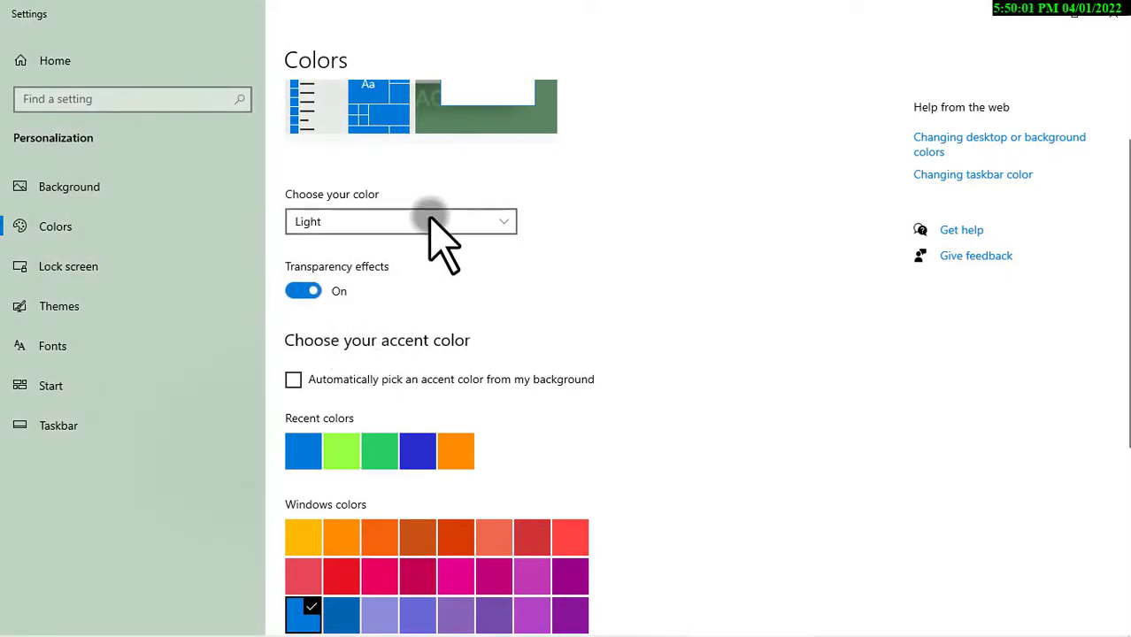
Step: Enable automatic accent color picking from the background and check the result on the desktop and in the Colors preview
scroll(442, 237, "down", 3)
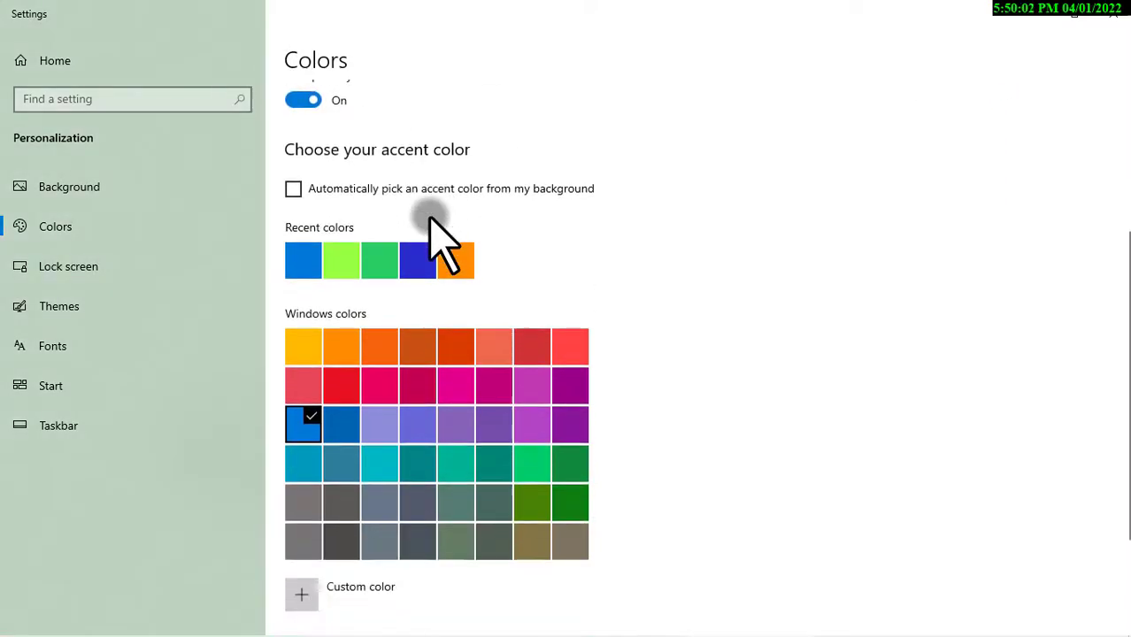
left_click(293, 189)
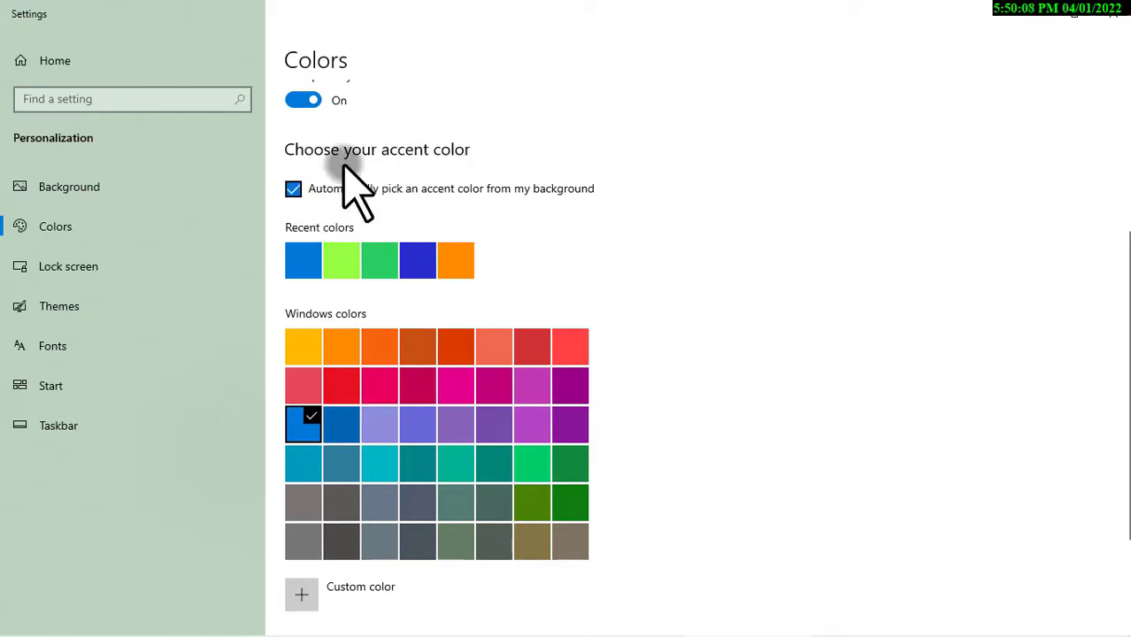
left_click(1040, 18)
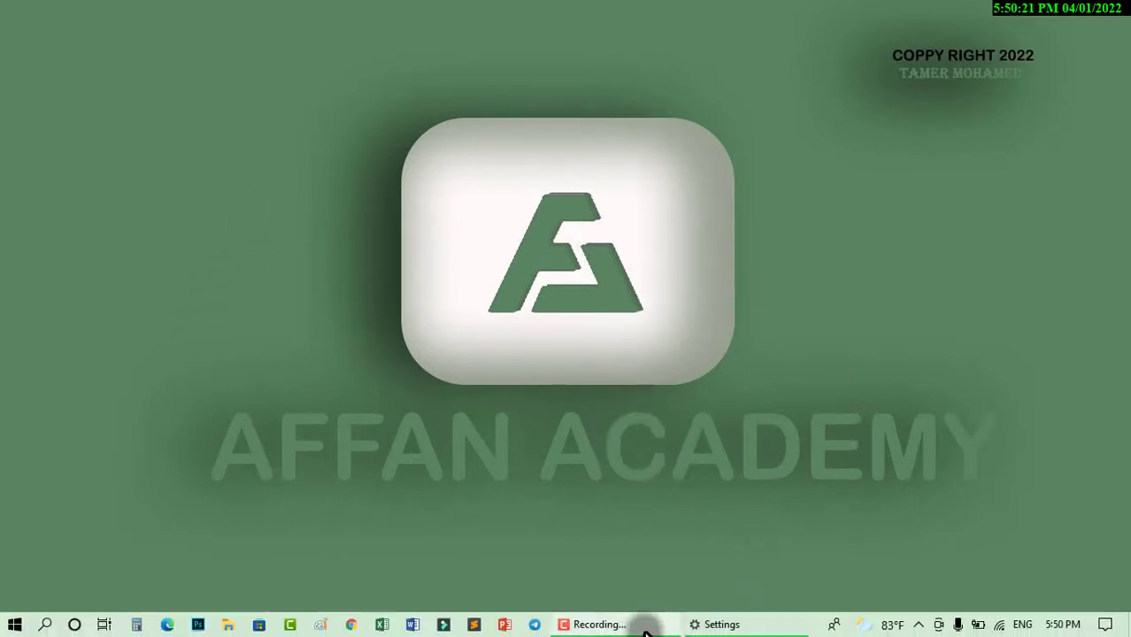
left_click(697, 624)
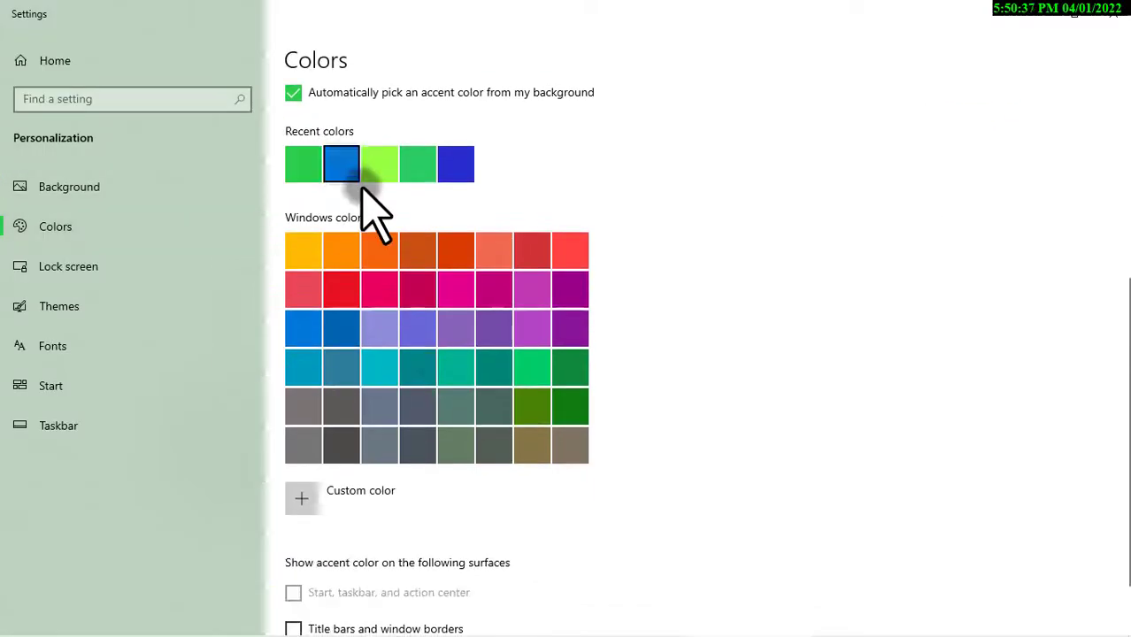
scroll(372, 215, "up", 5)
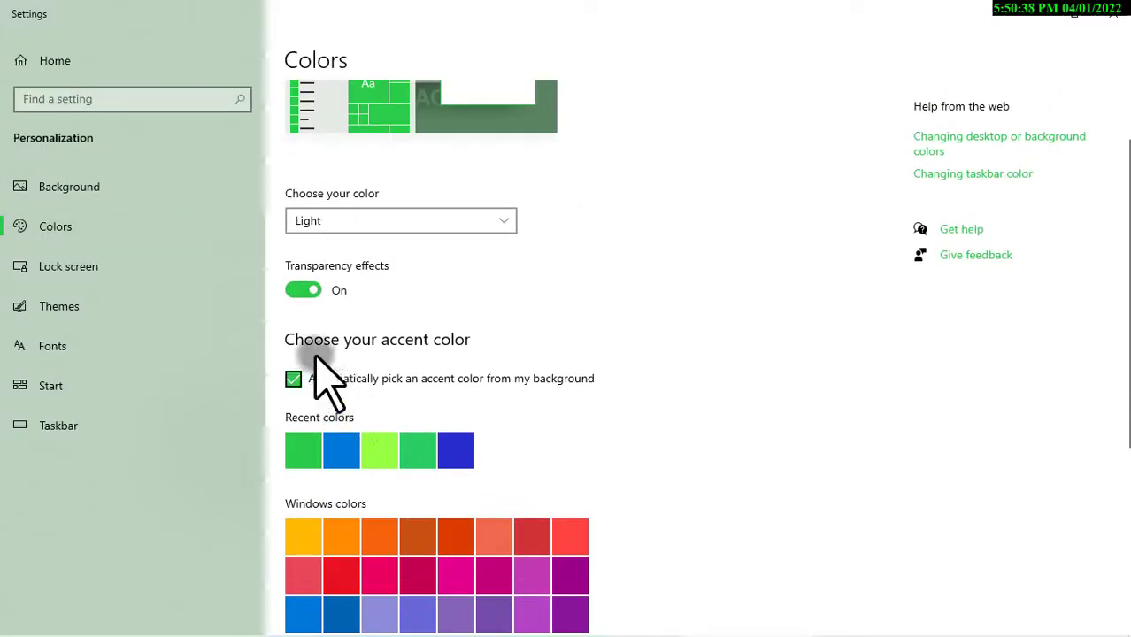
scroll(619, 372, "up", 2)
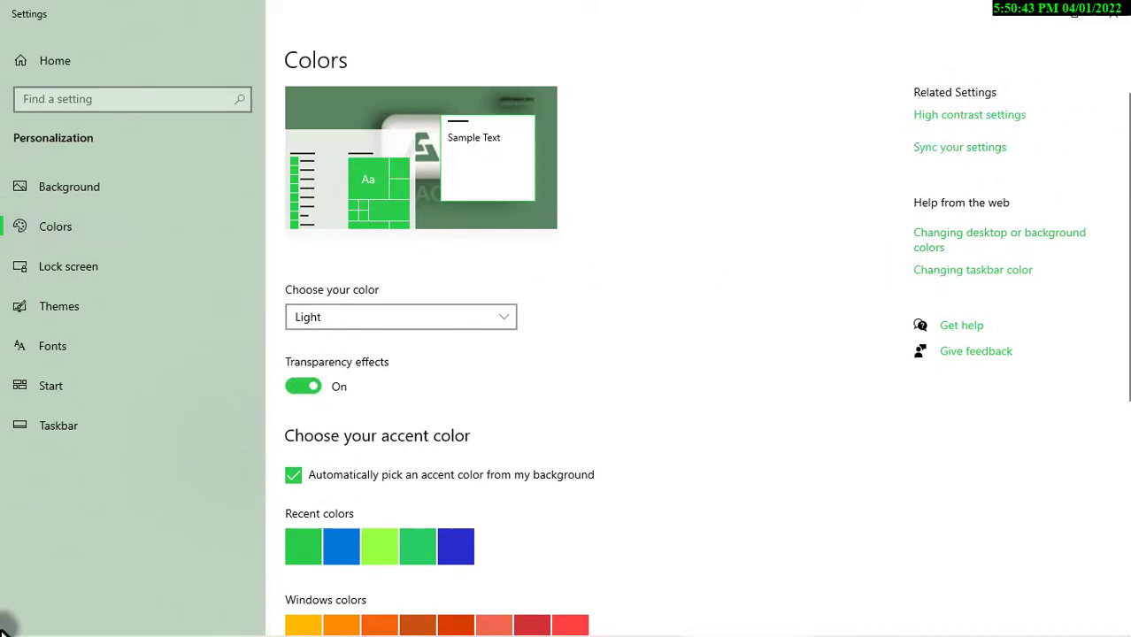
mouse_move(5, 630)
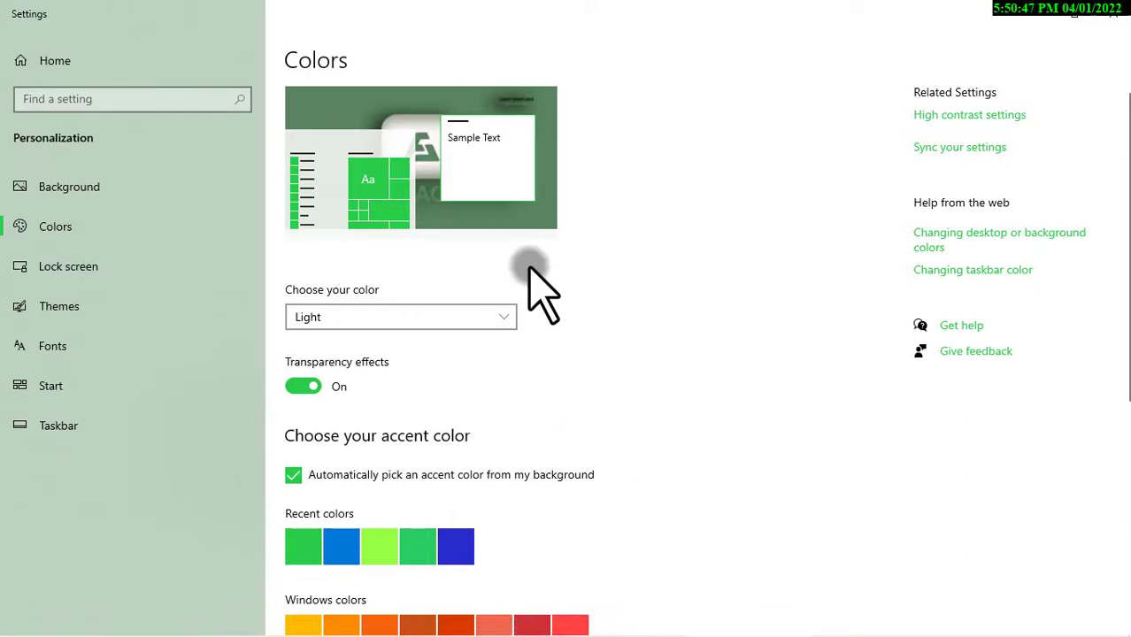
Step: Disable automatic accent color picking and set the accent to the orange Gold swatch in the Windows colors
left_click(293, 476)
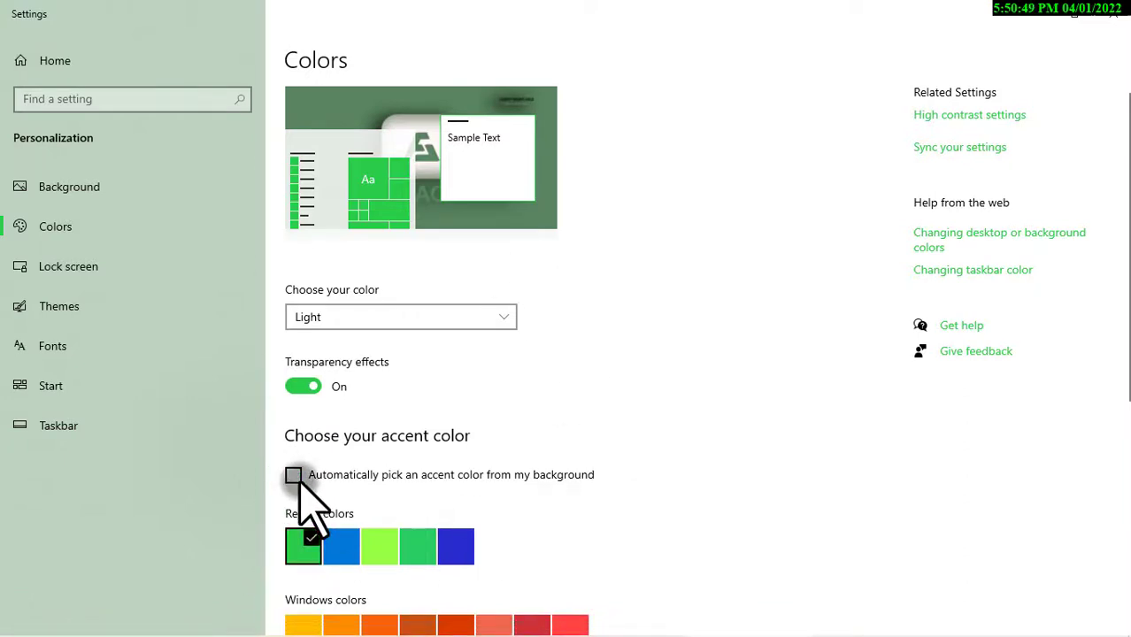
scroll(630, 373, "down", 5)
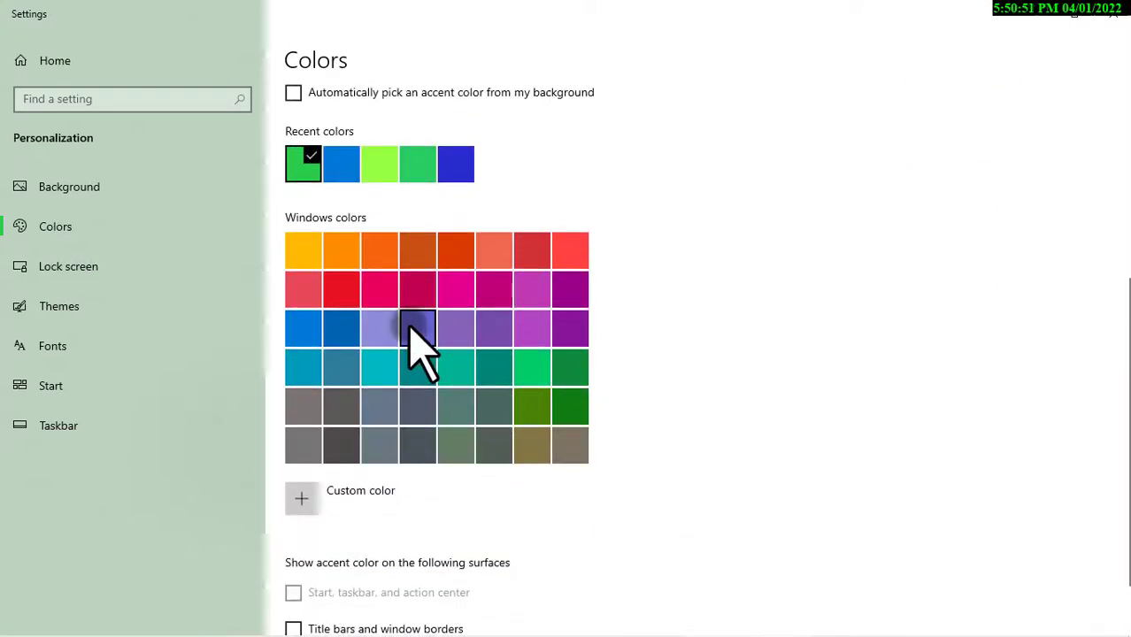
left_click(354, 259)
scroll(378, 284, "up", 5)
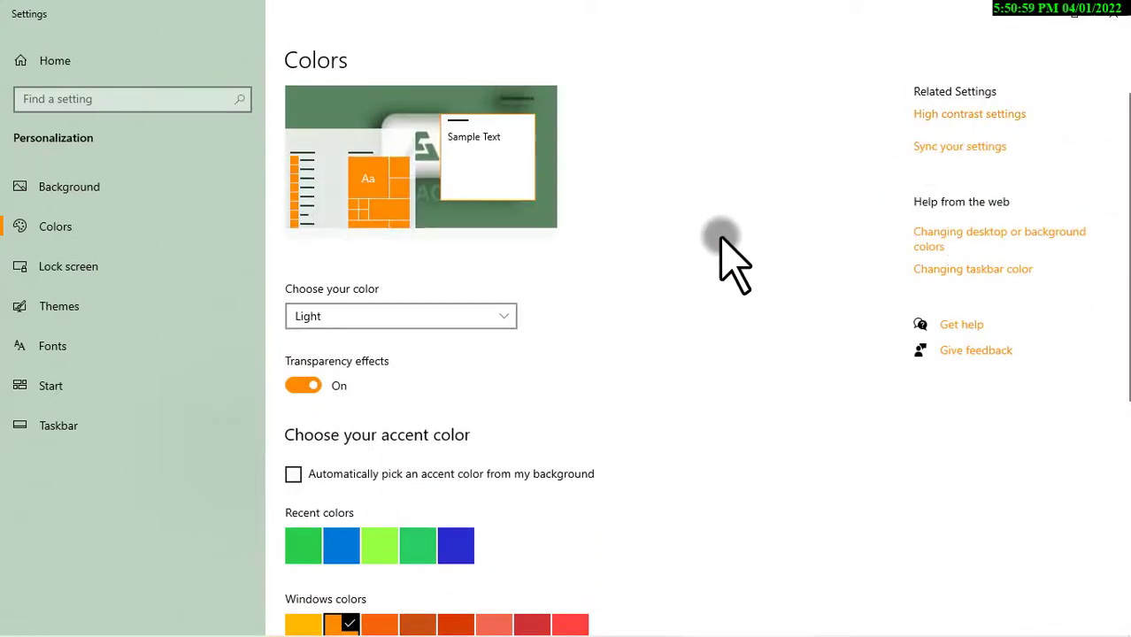
scroll(712, 243, "down", 6)
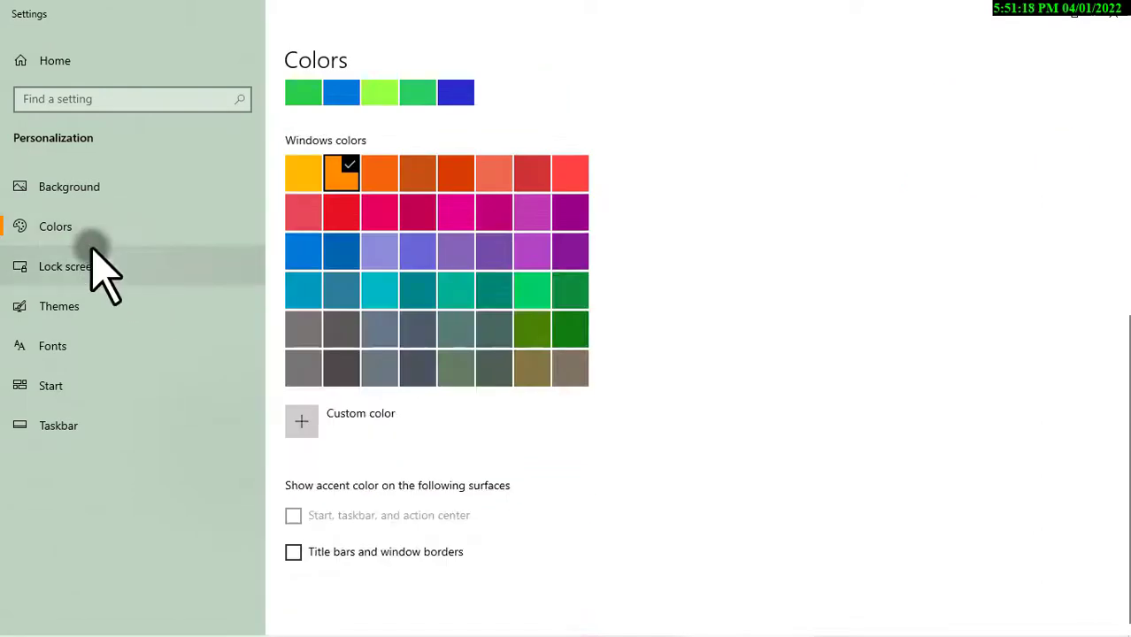
scroll(576, 292, "up", 6)
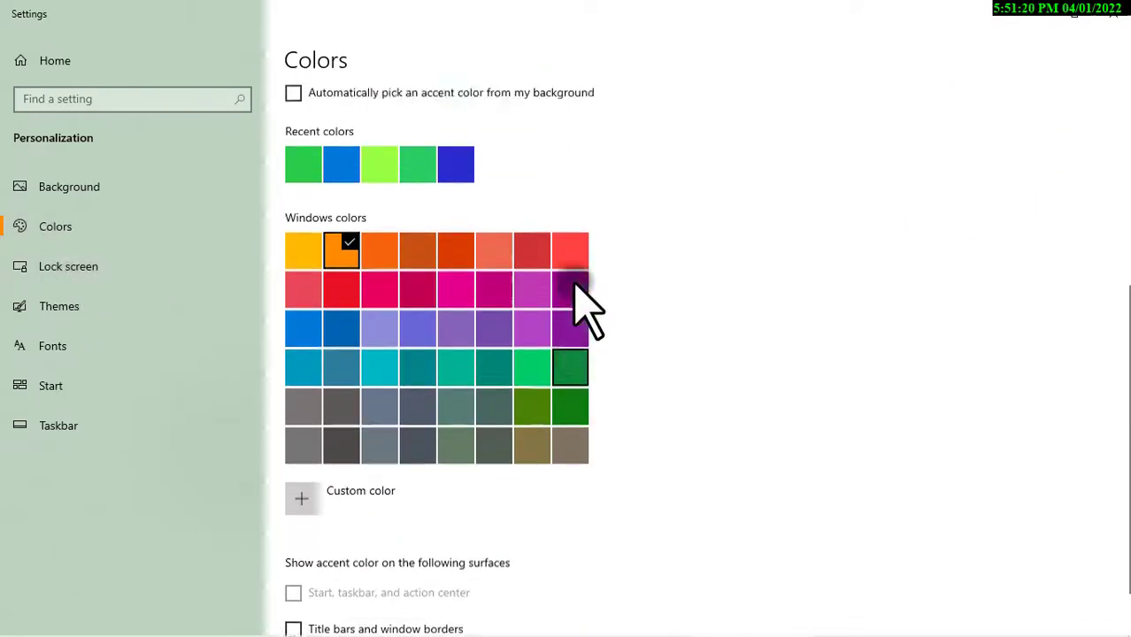
Step: Review the Lock screen settings and their background options, keeping Windows spotlight selected
left_click(147, 271)
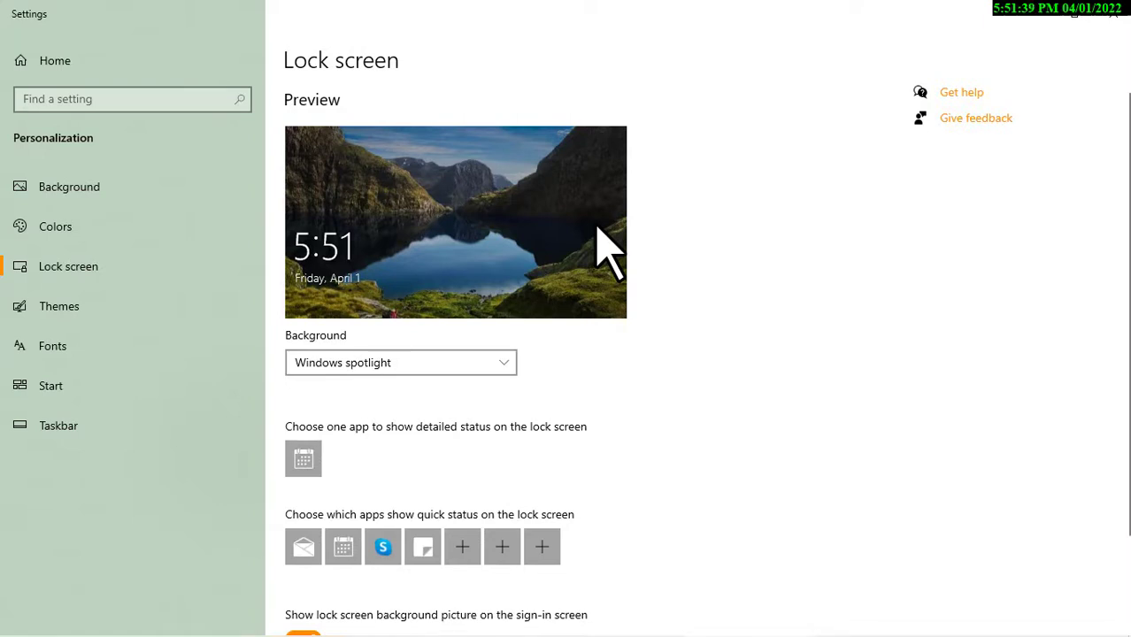
scroll(606, 245, "down", 1)
scroll(606, 251, "up", 1)
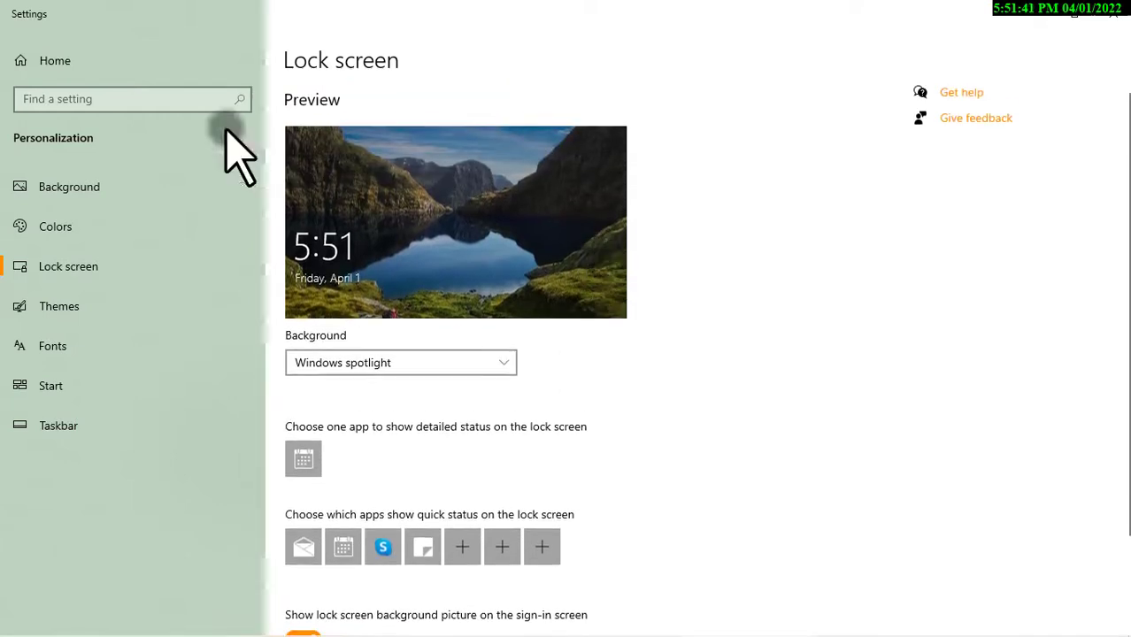
left_click(22, 188)
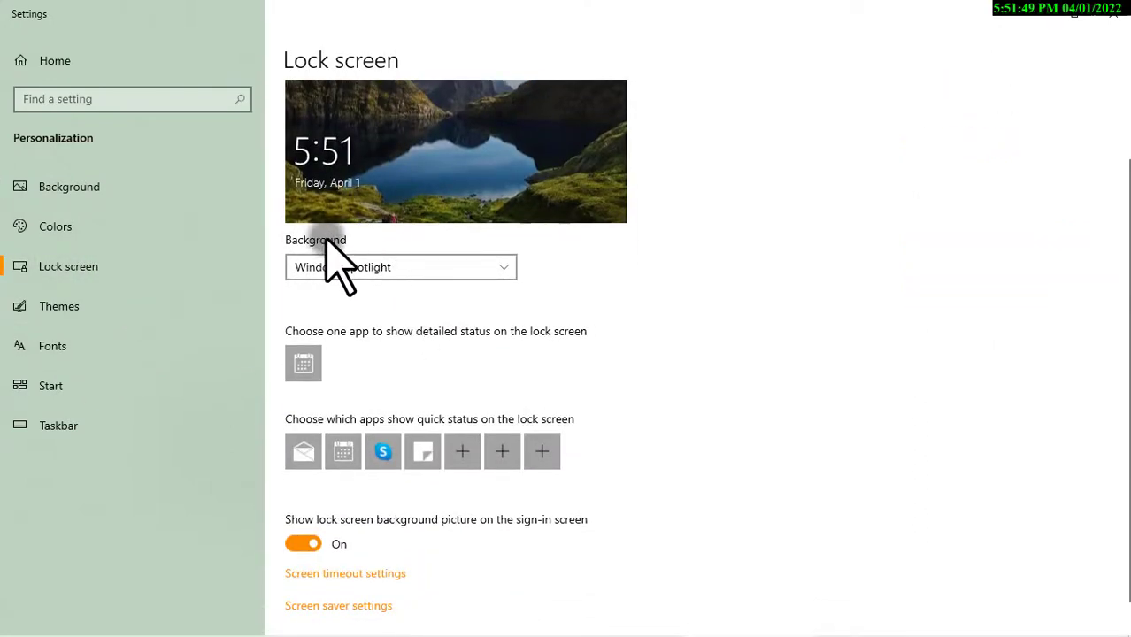
left_click(501, 276)
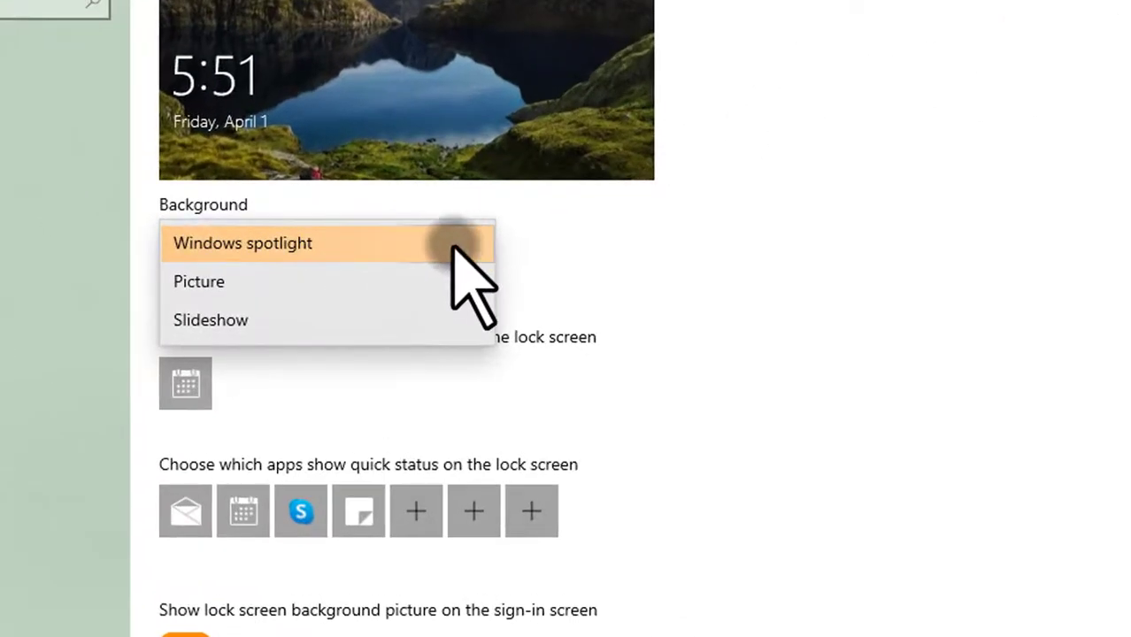
left_click(456, 246)
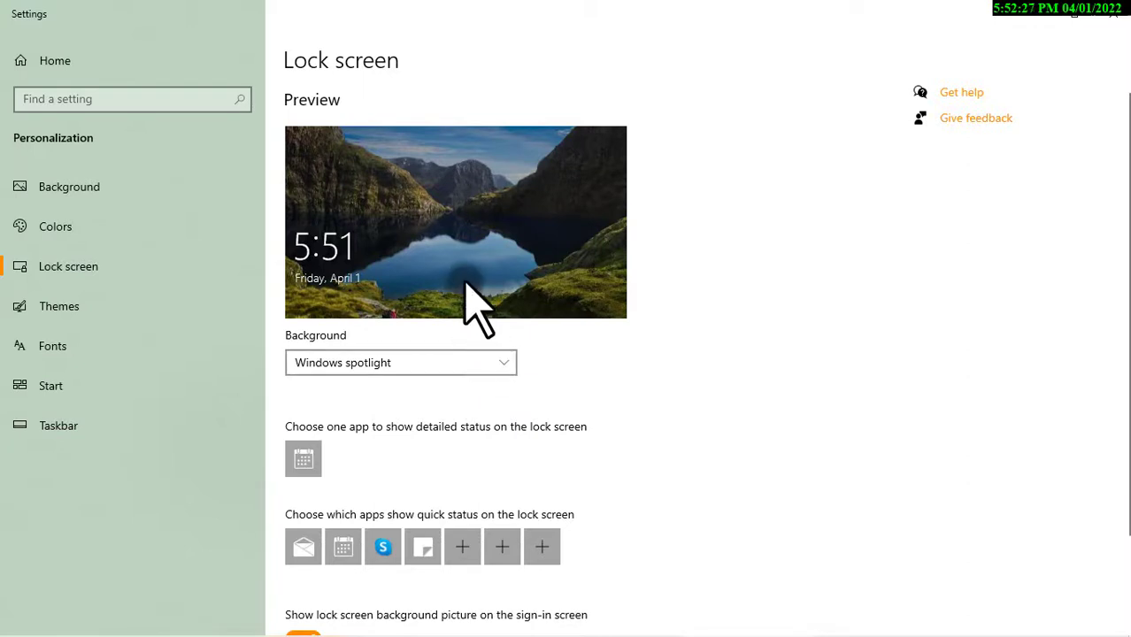
scroll(466, 285, "down", 3)
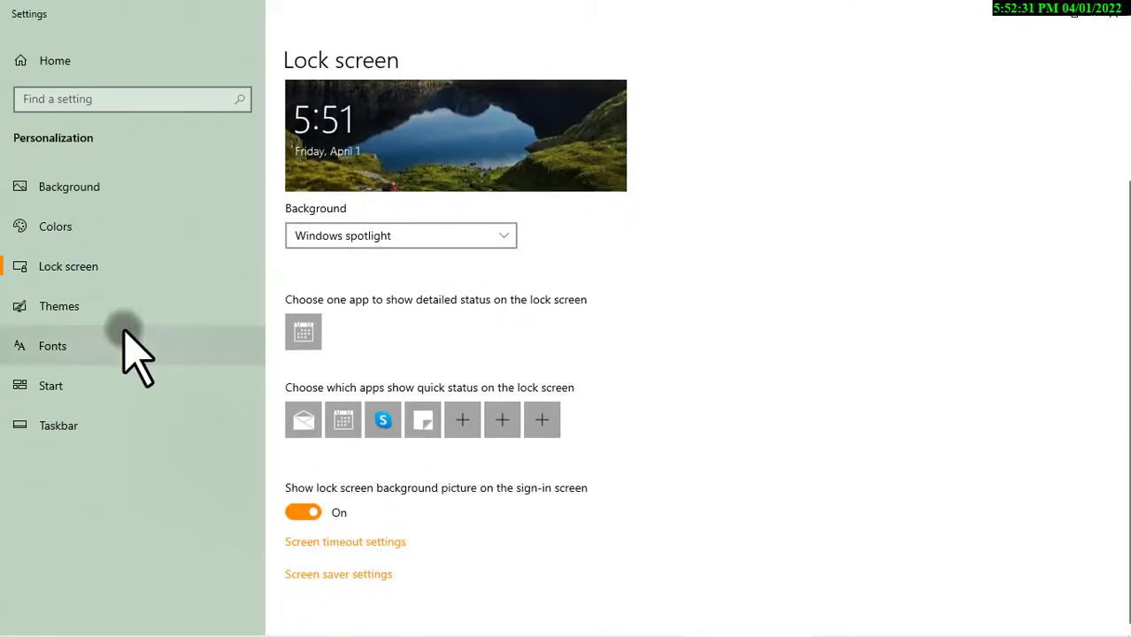
Step: Open the Themes settings, view the current theme's background page and return to Themes
left_click(115, 313)
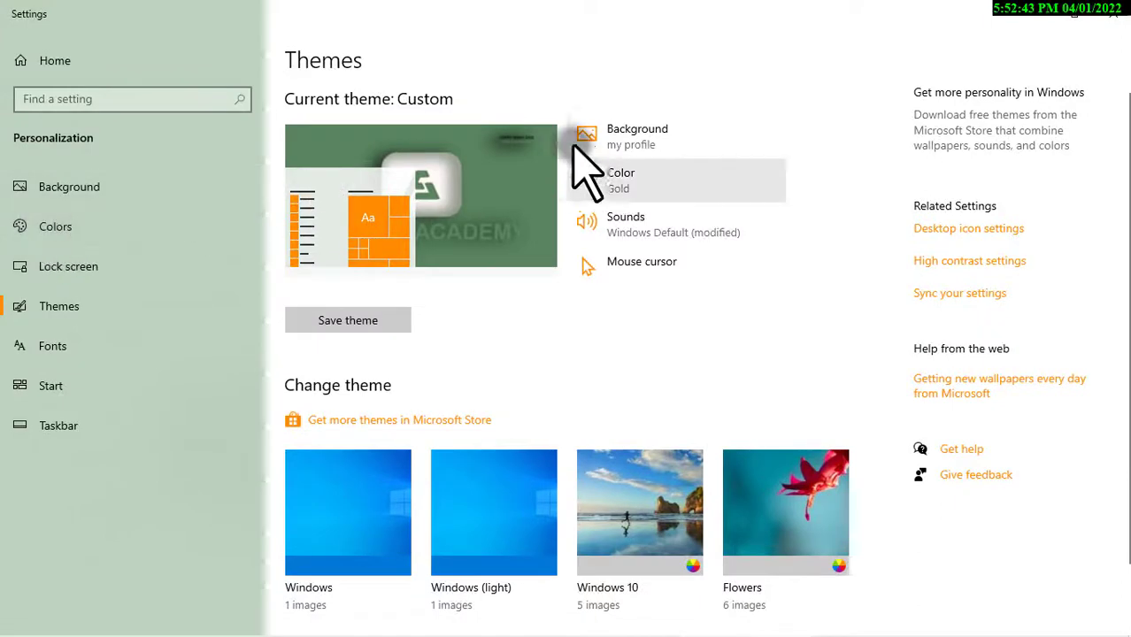
left_click(619, 139)
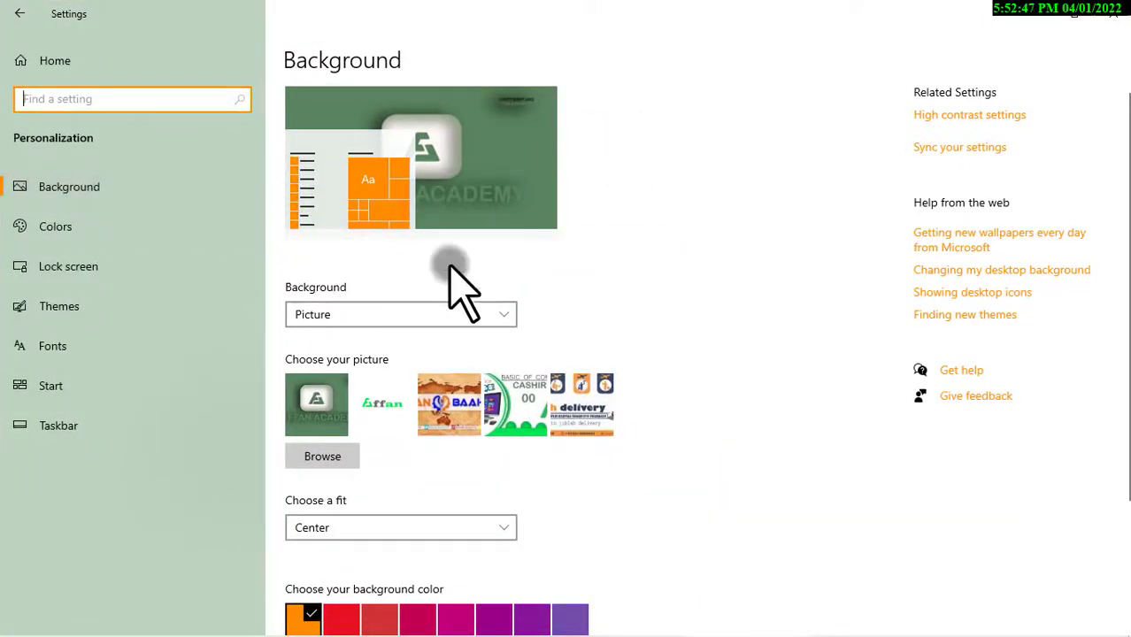
left_click(131, 305)
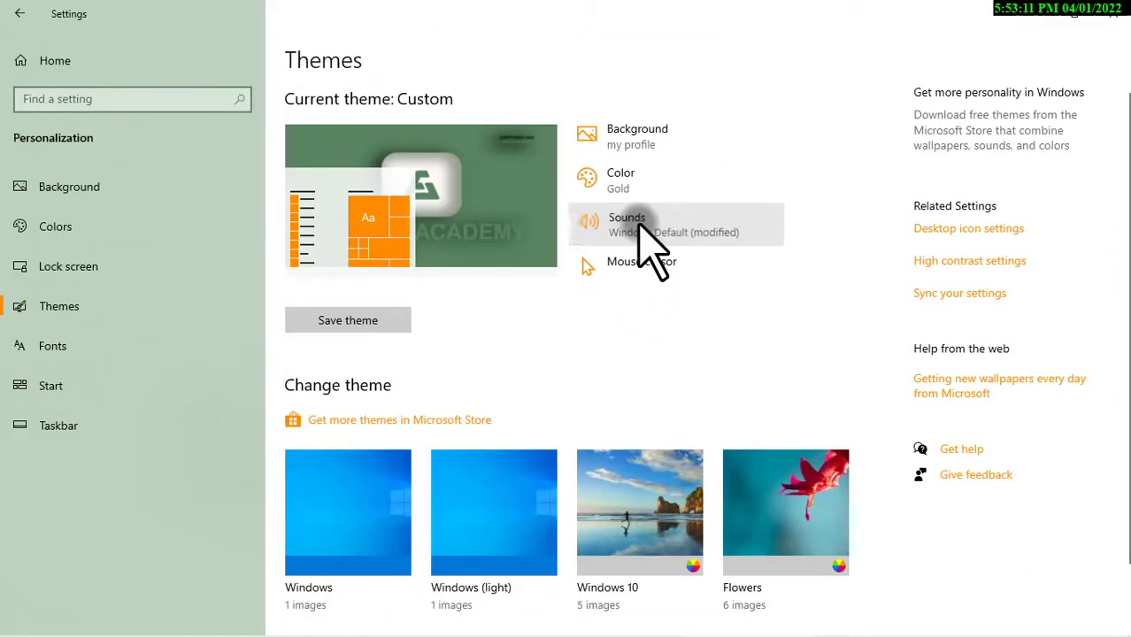
Step: Select the Windows Default sound scheme for the theme and toggle the Windows Startup sound off and on
left_click(639, 222)
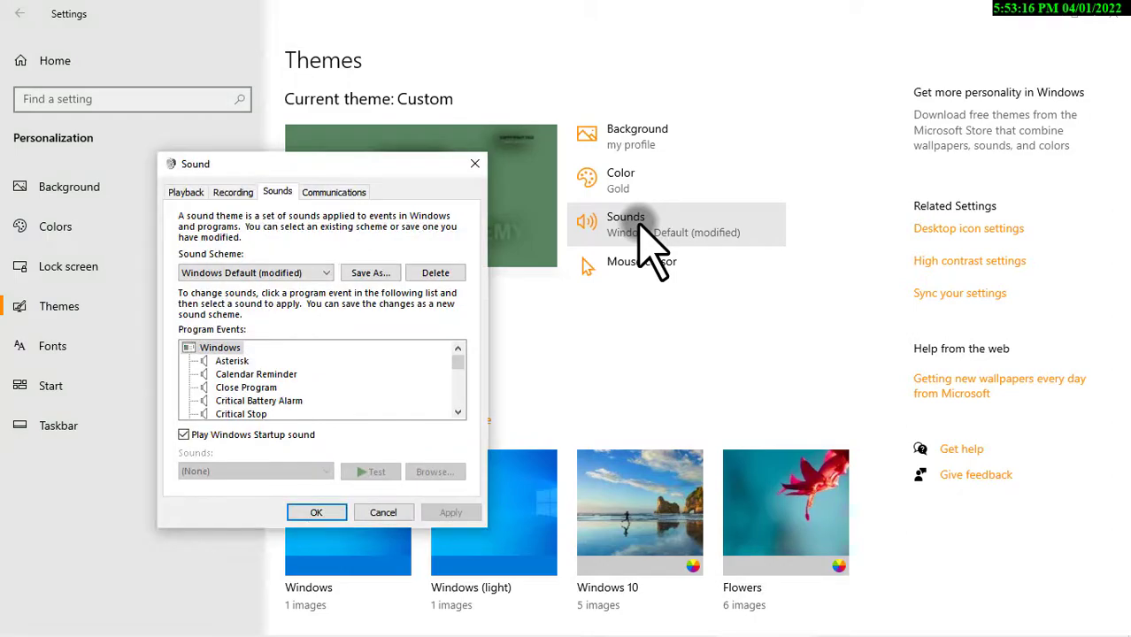
left_click(310, 270)
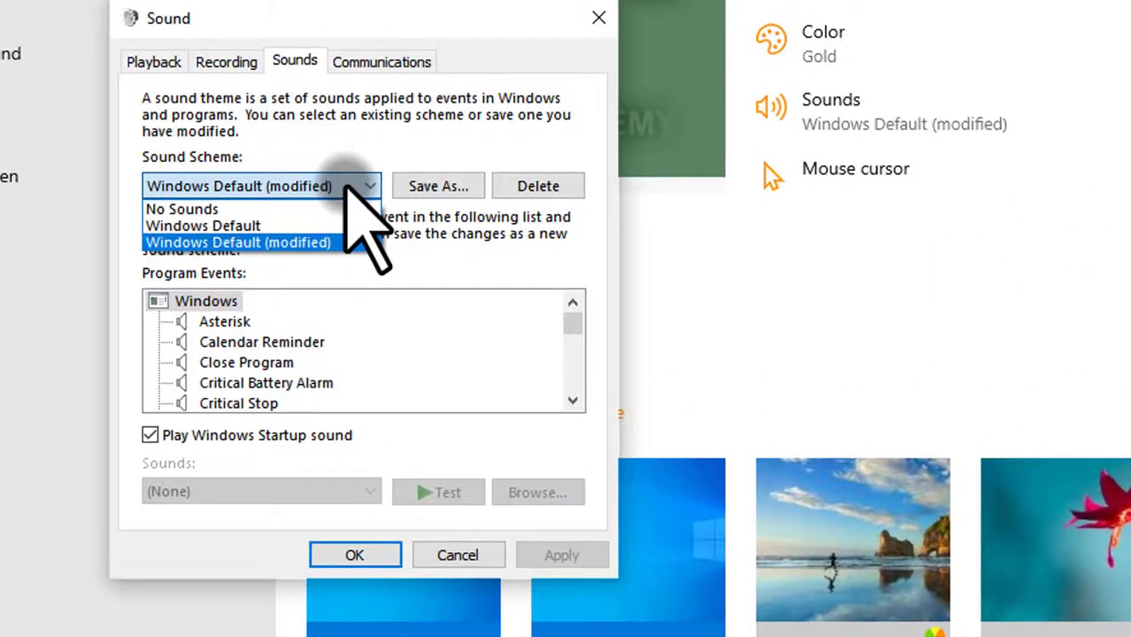
left_click(251, 226)
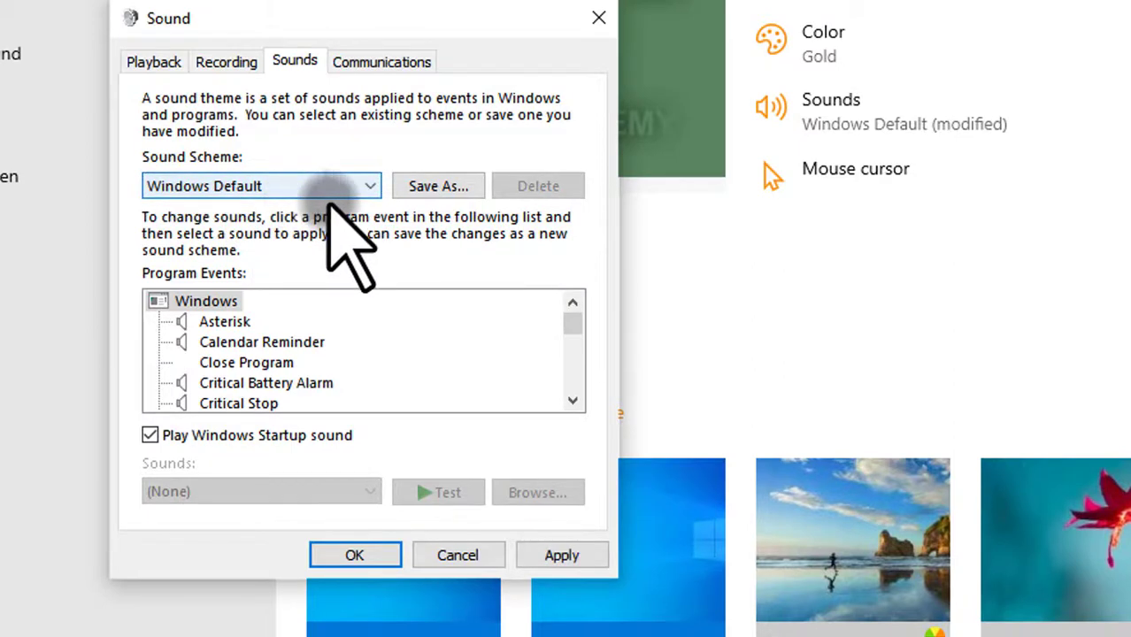
left_click(150, 435)
left_click(150, 435)
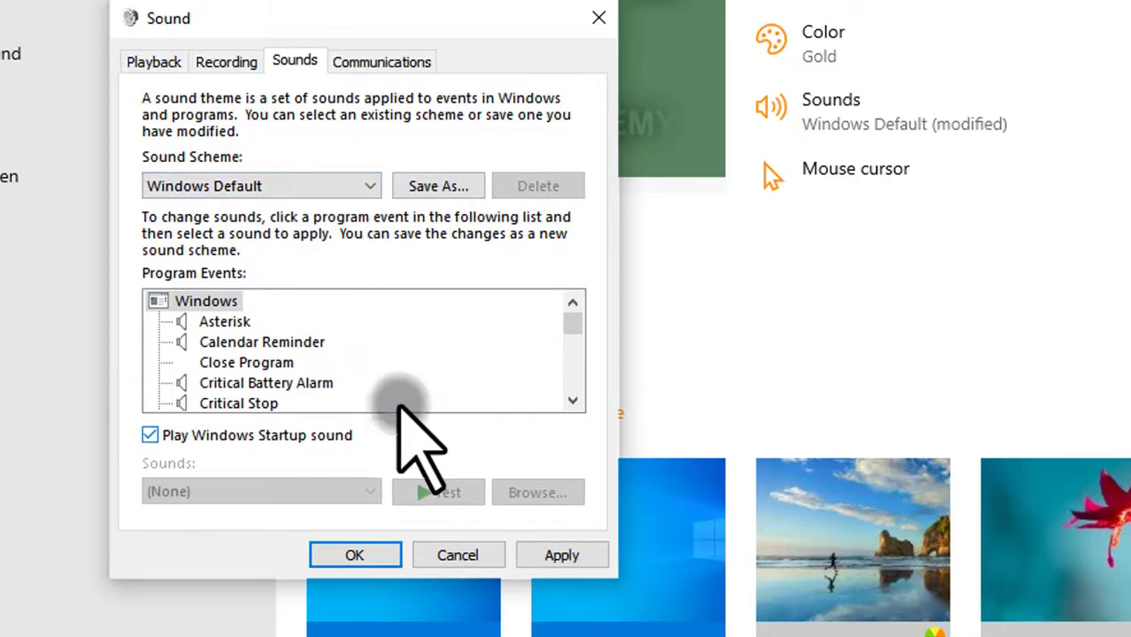
Step: Test the Windows Background sound assigned to the Asterisk program event
left_click(182, 321)
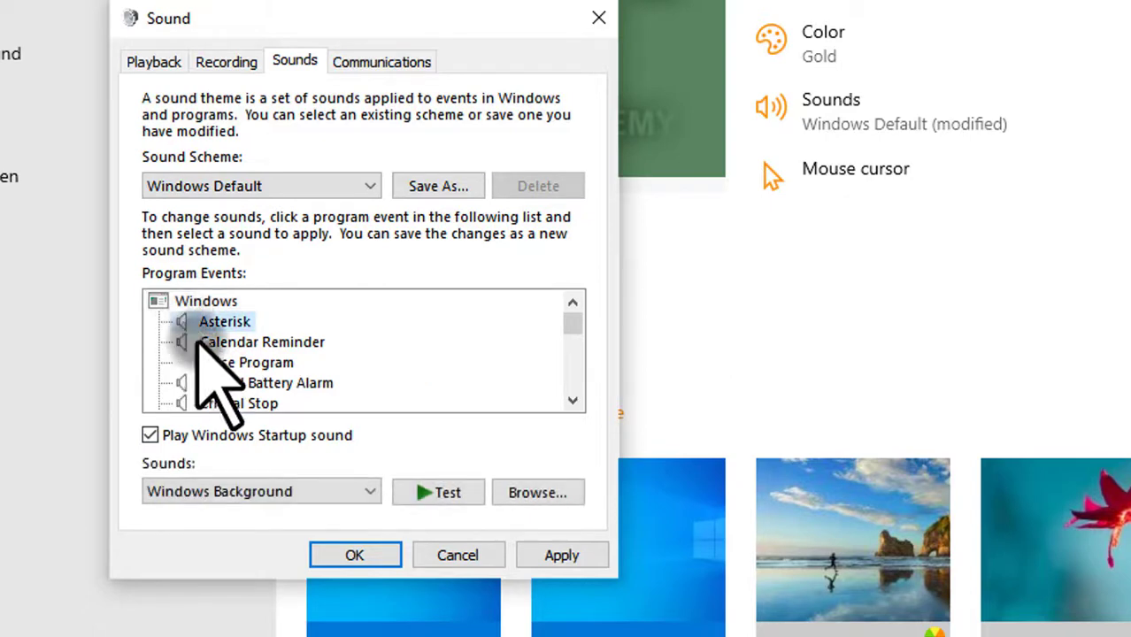
left_click(434, 494)
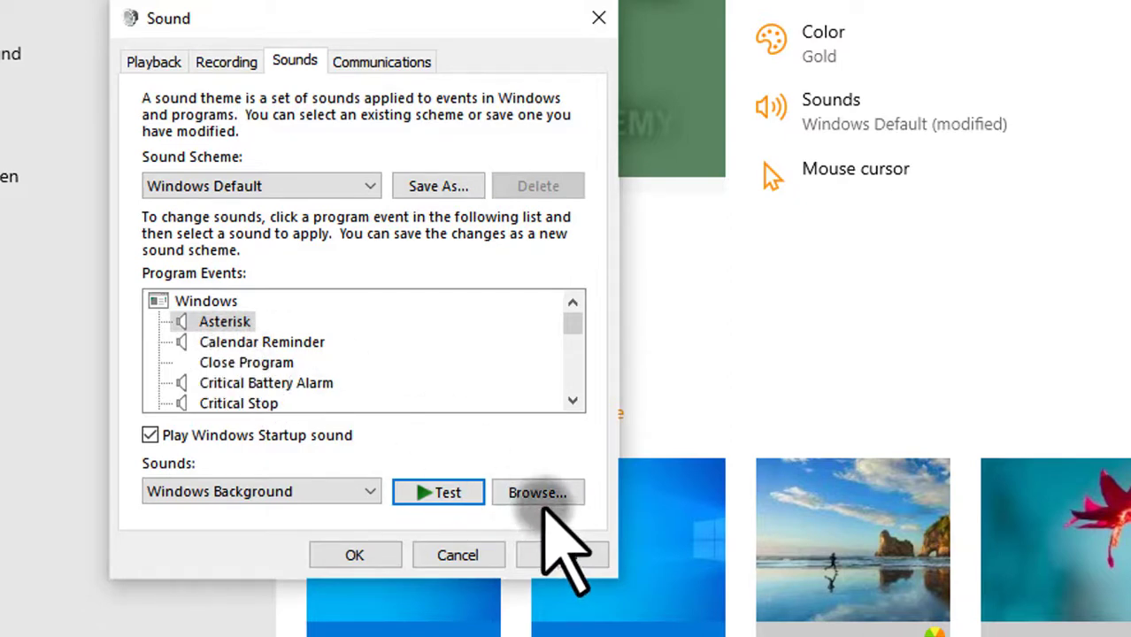
left_click(438, 491)
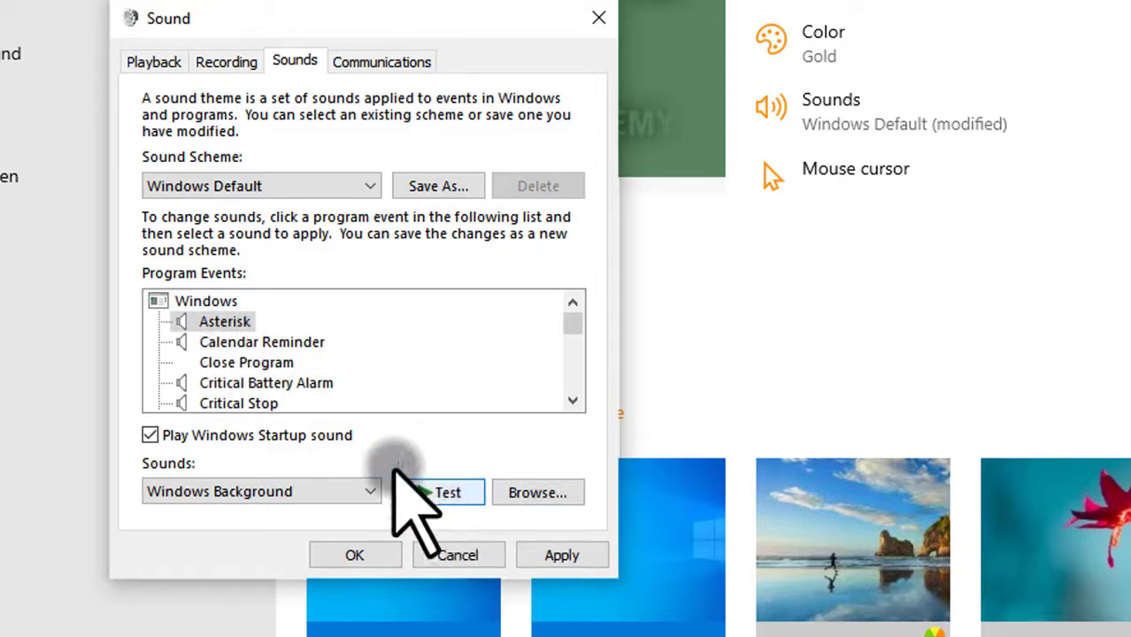
left_click(205, 325)
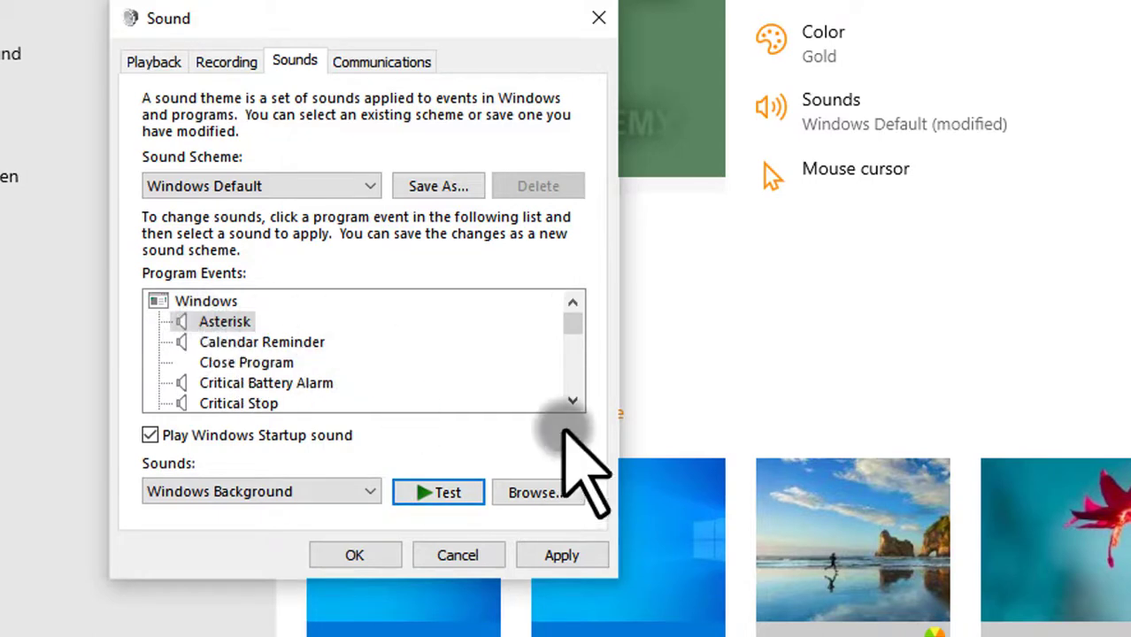
Step: Browse the Music folder for a new Asterisk sound and close the file browser and Sound dialog without applying changes
left_click(537, 492)
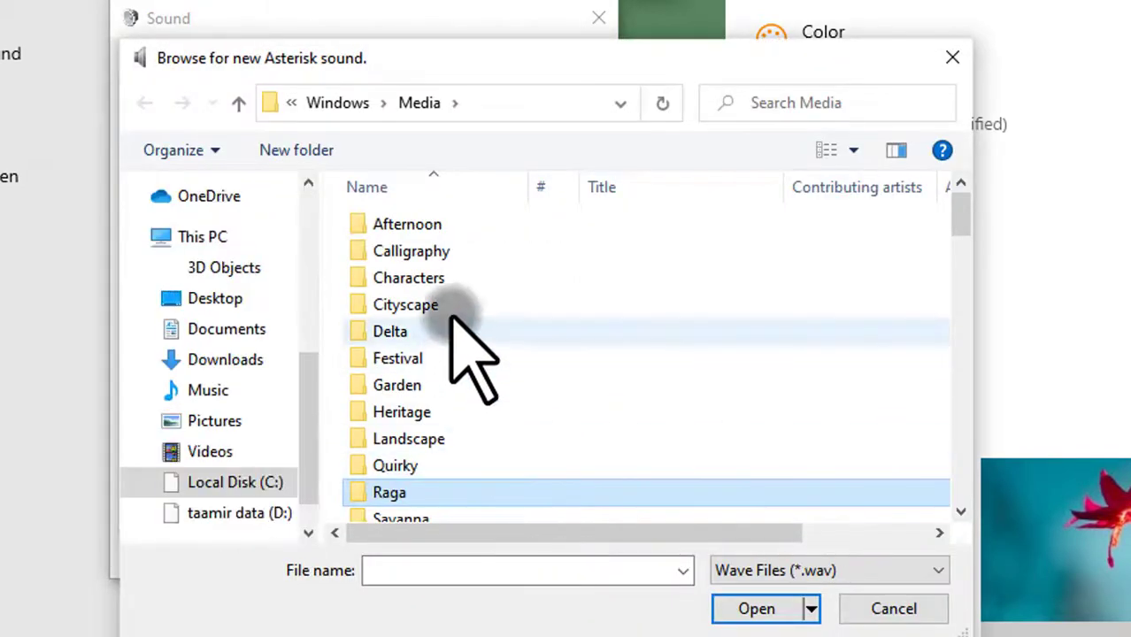
left_click(266, 390)
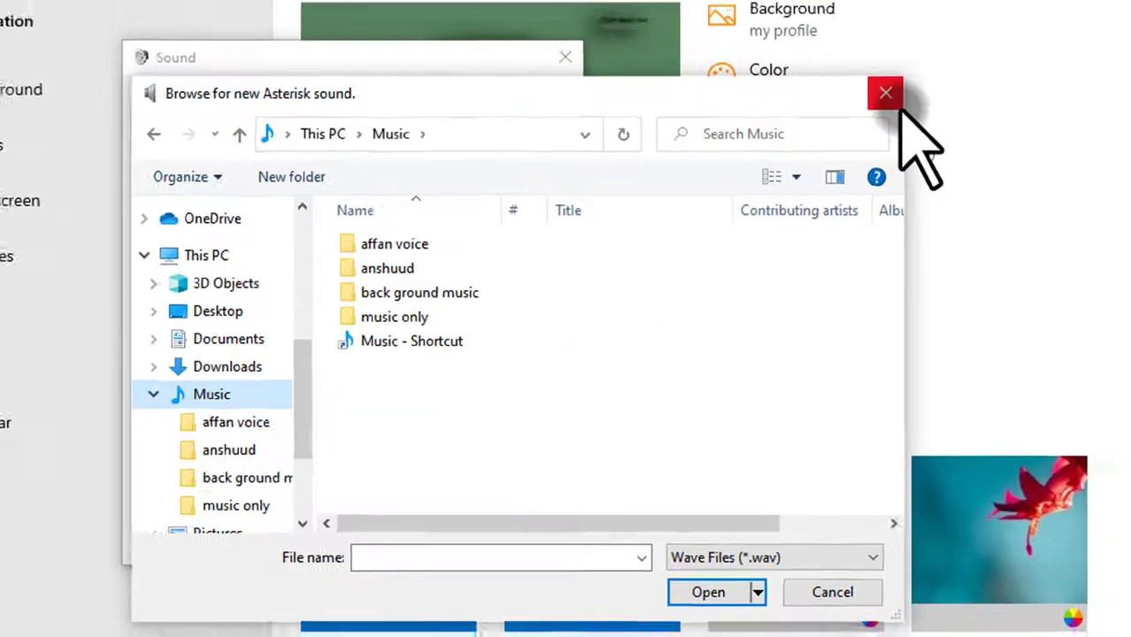
left_click(705, 190)
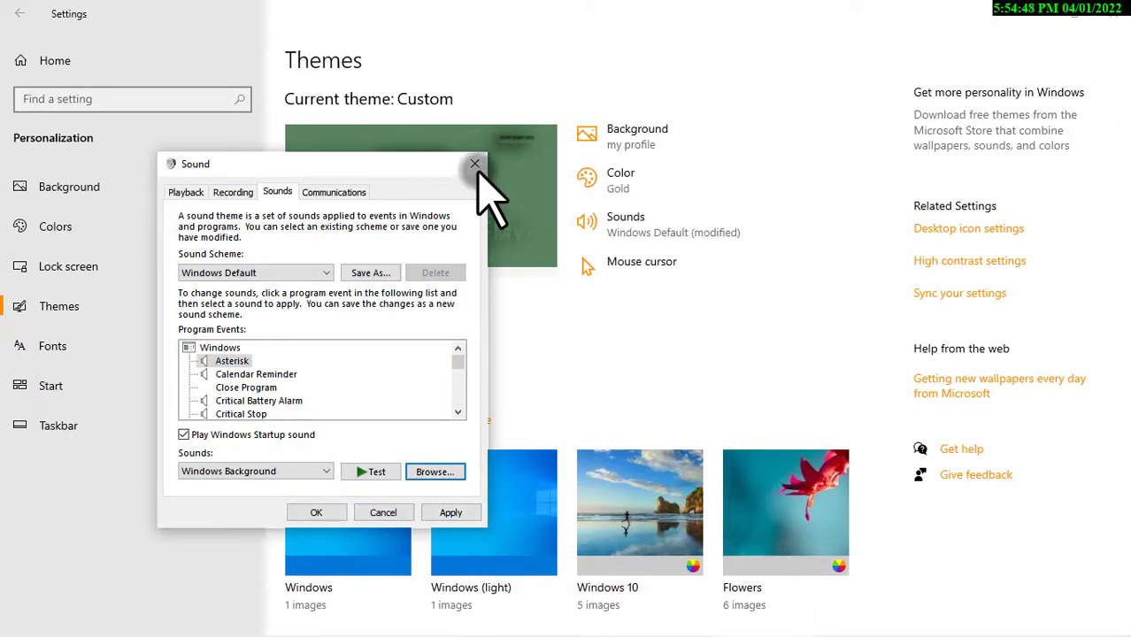
left_click(475, 165)
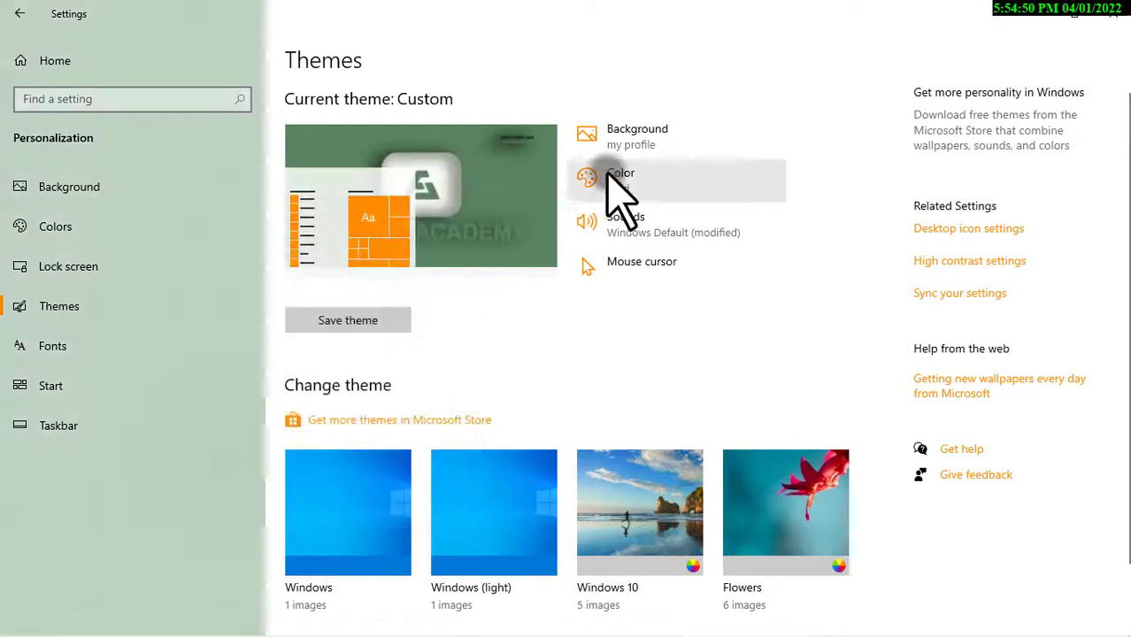
Step: Open the theme's mouse cursor settings and examine the pointer scheme and the customizable pointers
left_click(650, 296)
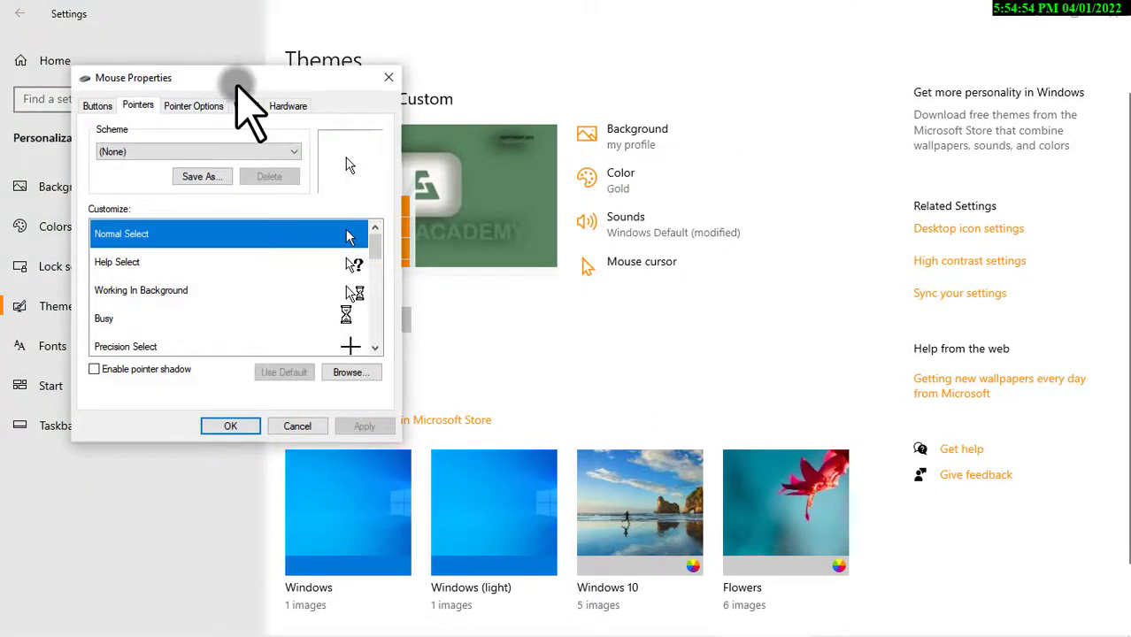
left_click_drag(256, 78, 512, 89)
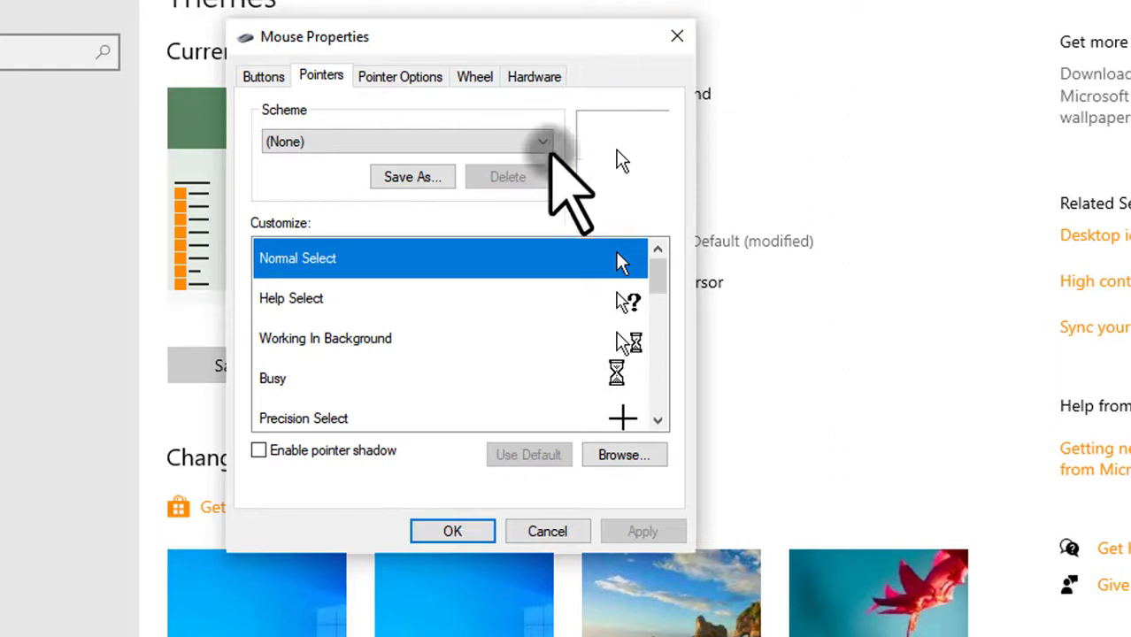
scroll(541, 308, "down", 2)
scroll(580, 371, "down", 5)
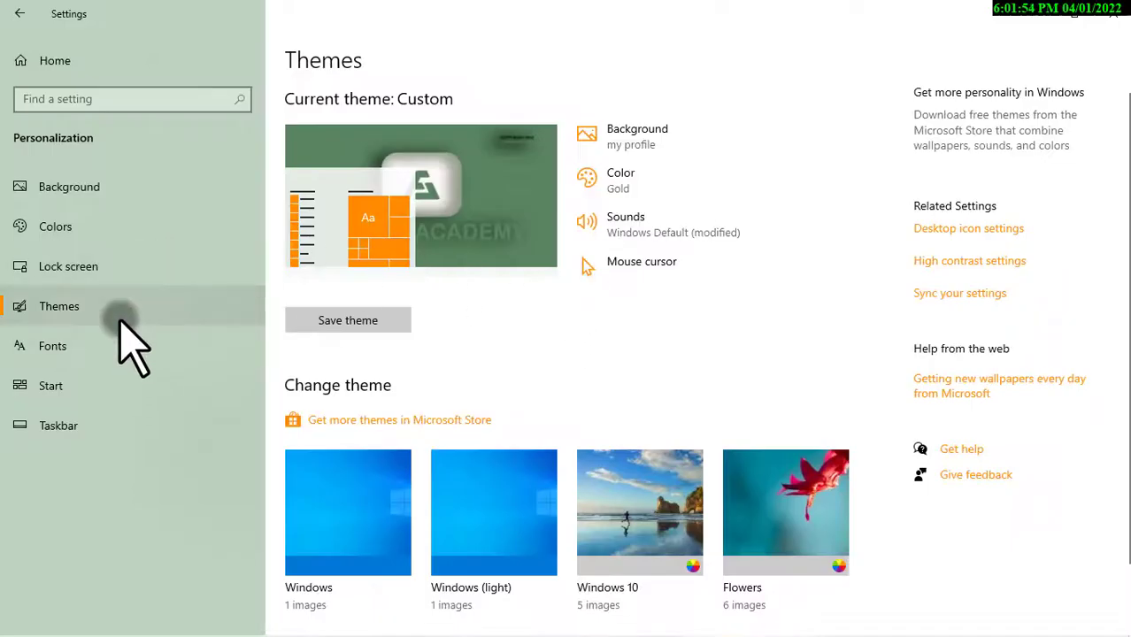
Step: Open the Fonts settings and look through the available fonts installed on the device
left_click(107, 344)
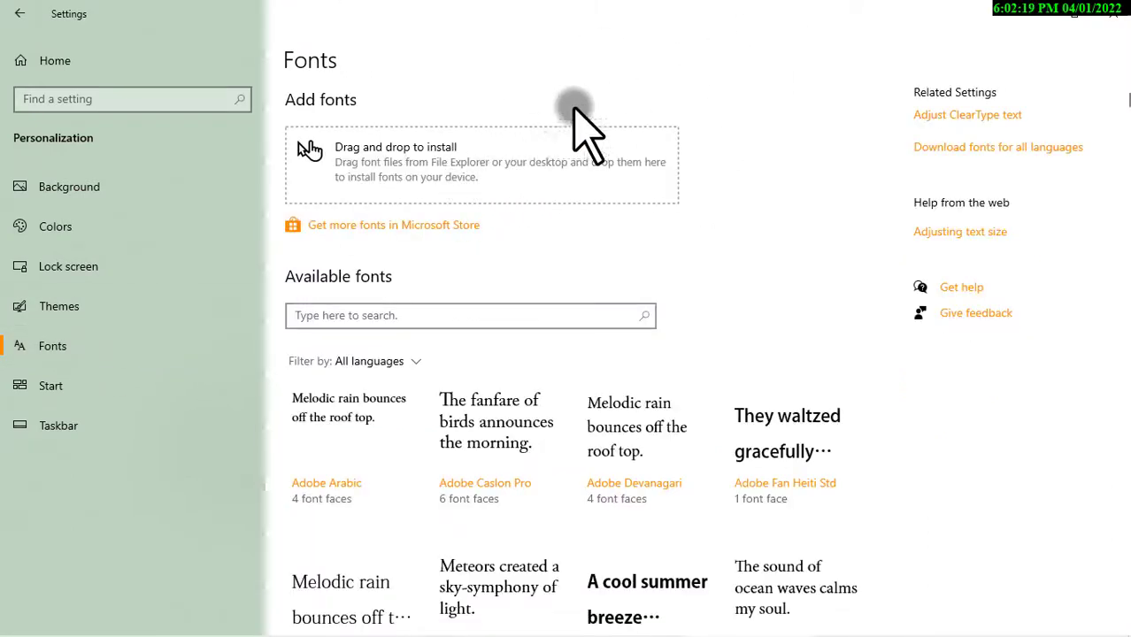
scroll(543, 155, "down", 3)
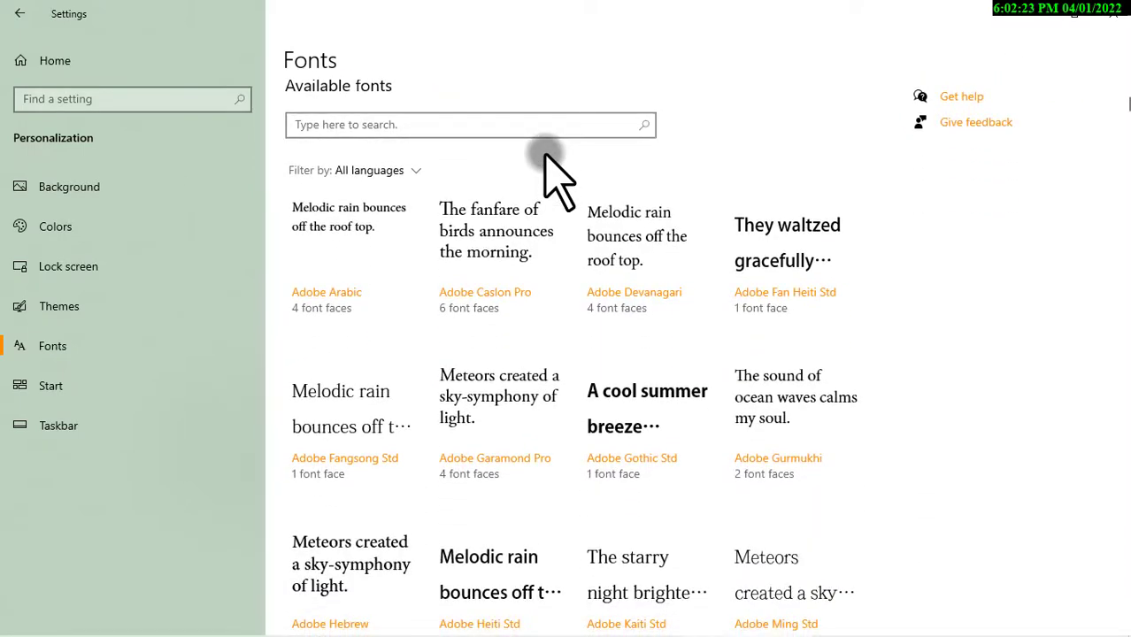
scroll(594, 214, "down", 5)
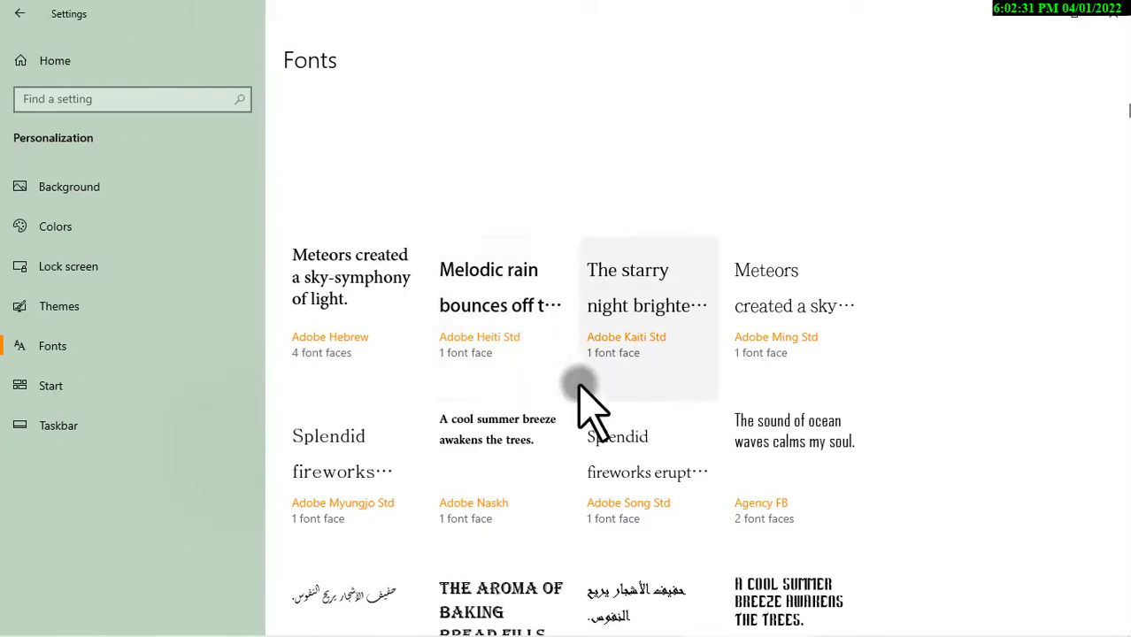
scroll(580, 392, "down", 20)
scroll(575, 382, "down", 8)
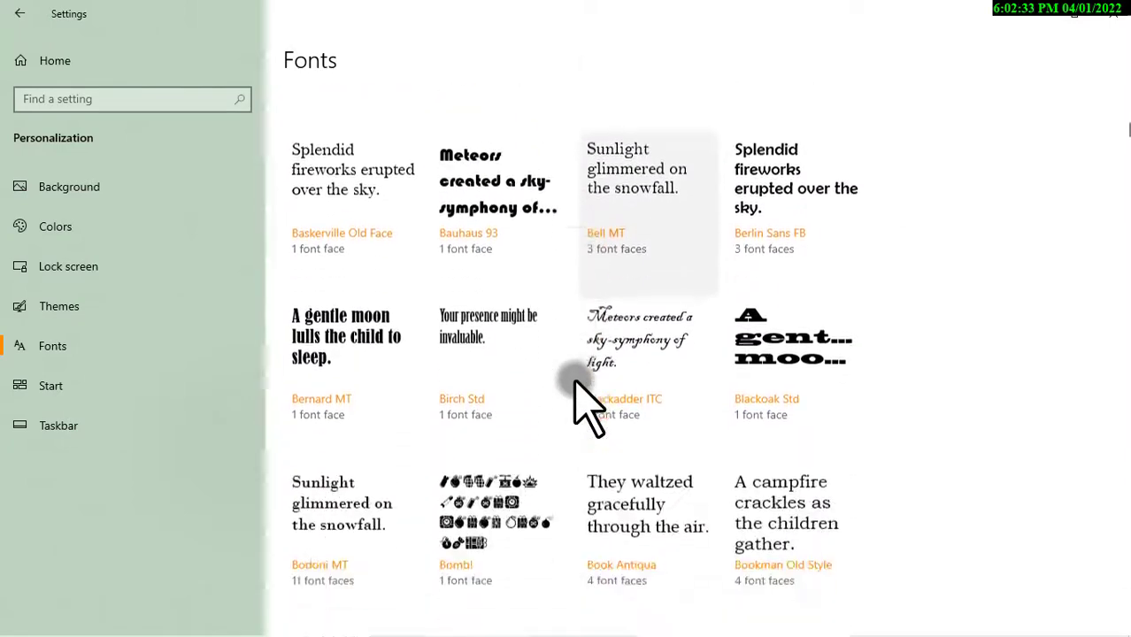
scroll(580, 400, "down", 2)
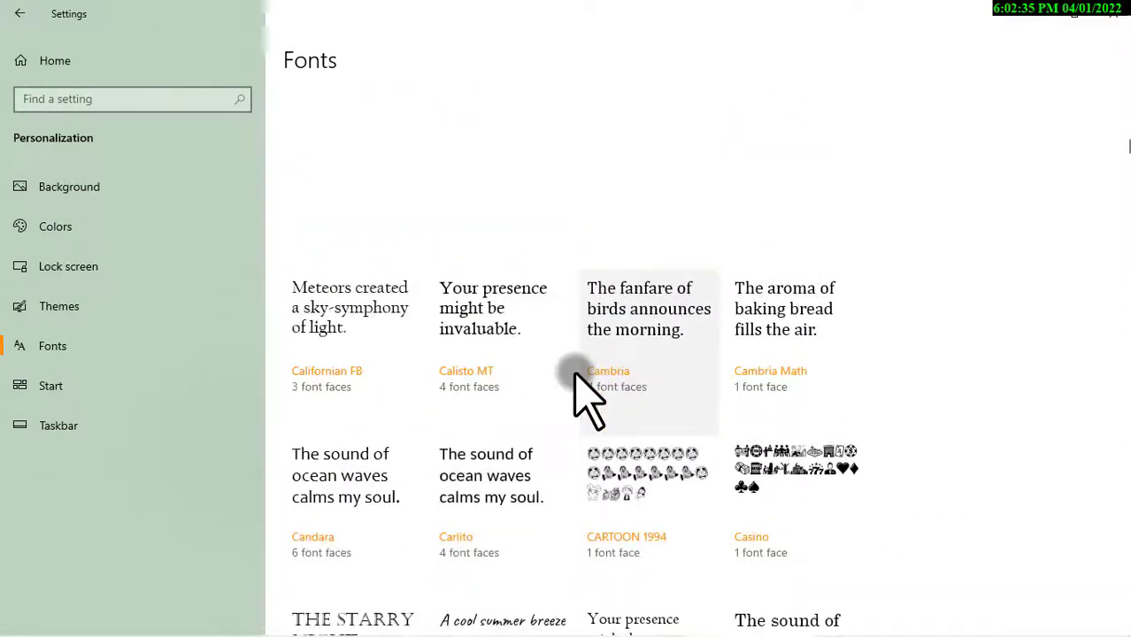
scroll(581, 400, "down", 3)
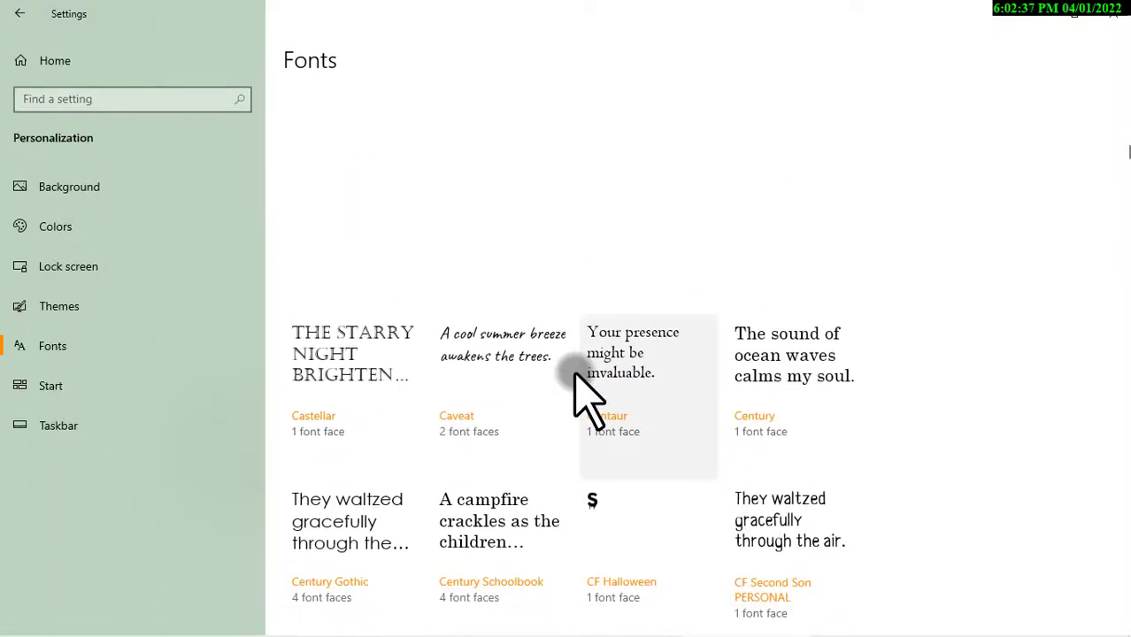
scroll(575, 376, "down", 2)
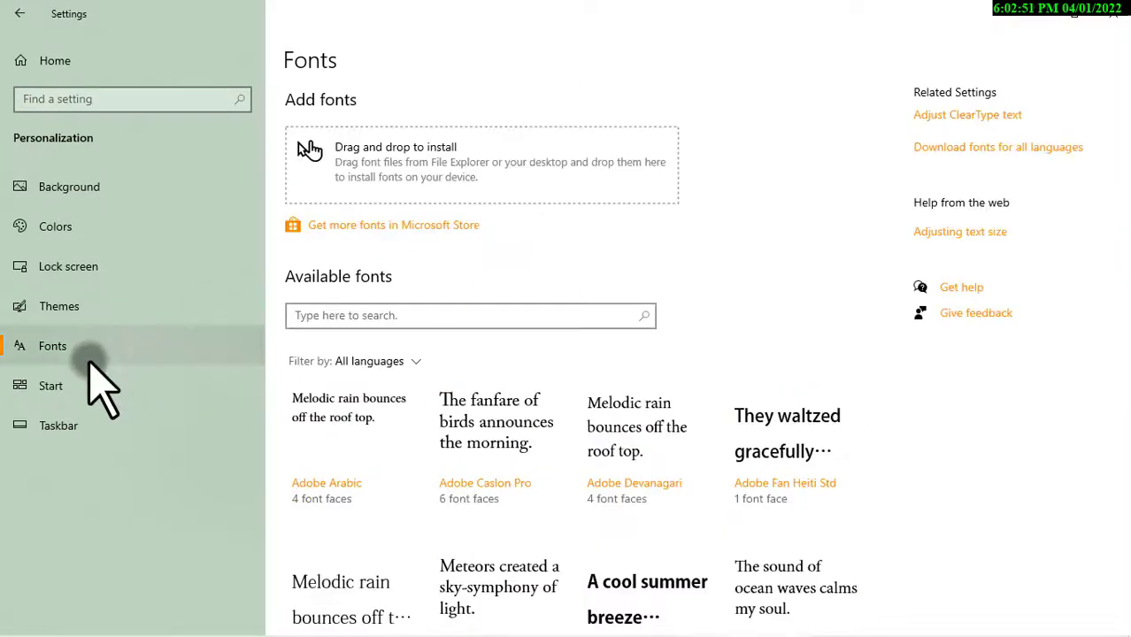
Step: Open the Start personalization settings and view the current Start menu layout
left_click(64, 389)
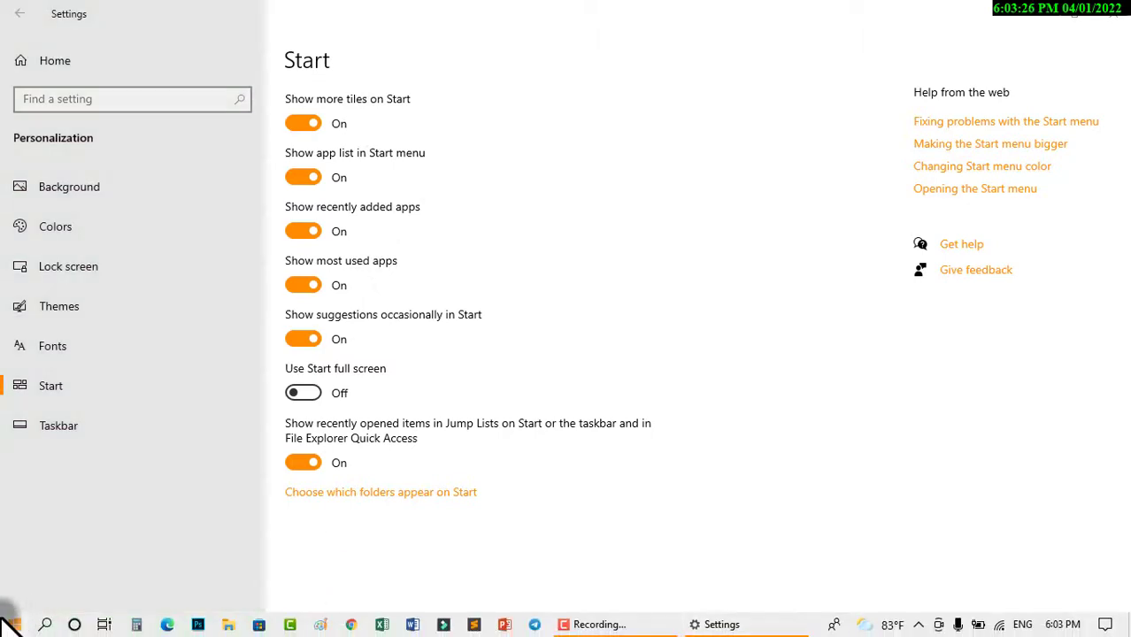
left_click(7, 621)
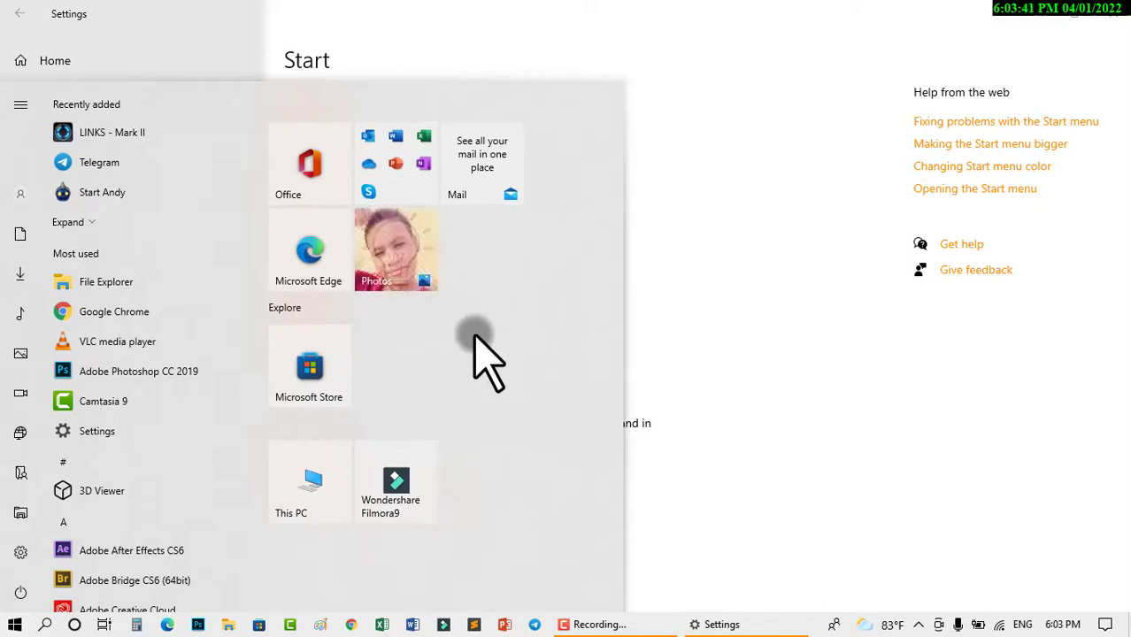
left_click(707, 237)
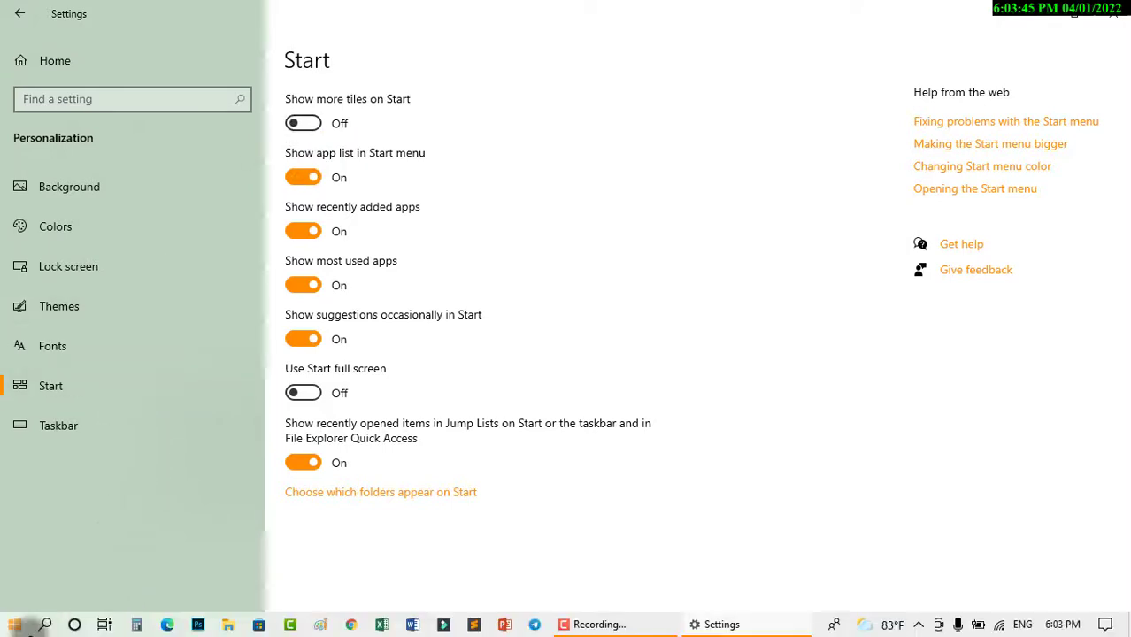
Step: Check the Start menu's tile area, turn on Show more tiles on Start, and compare the menu again
left_click(14, 625)
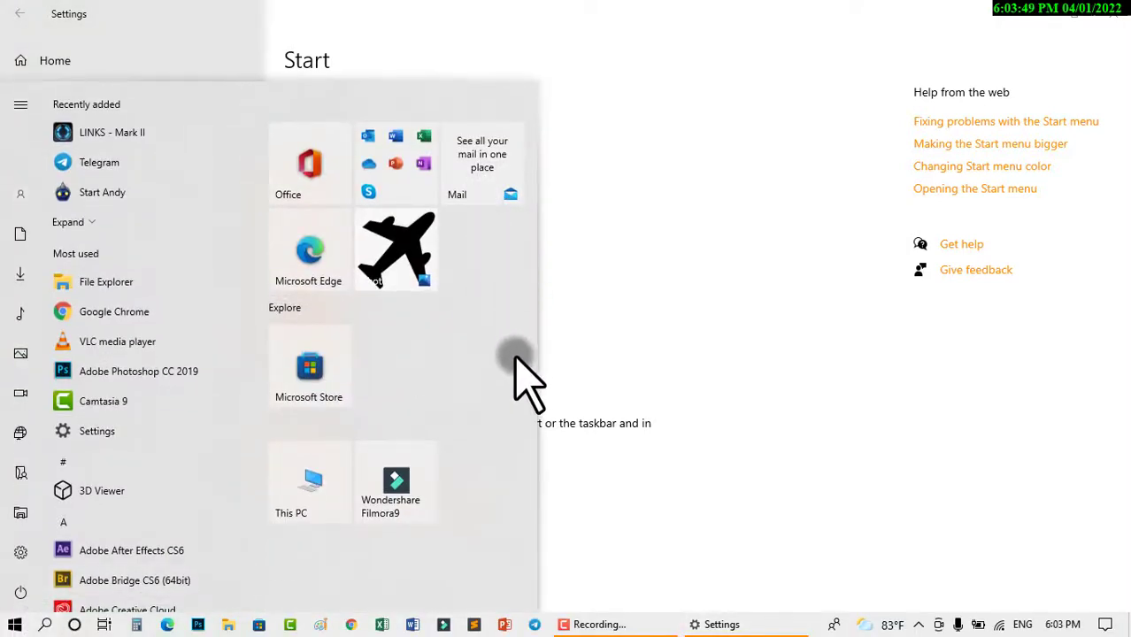
left_click(635, 184)
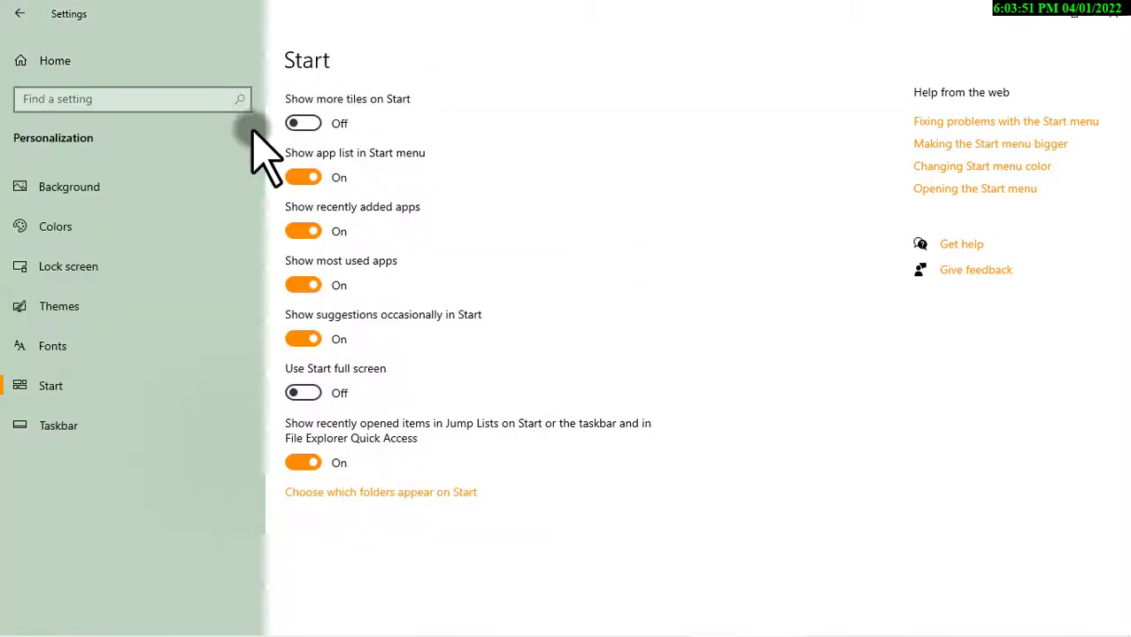
left_click(302, 123)
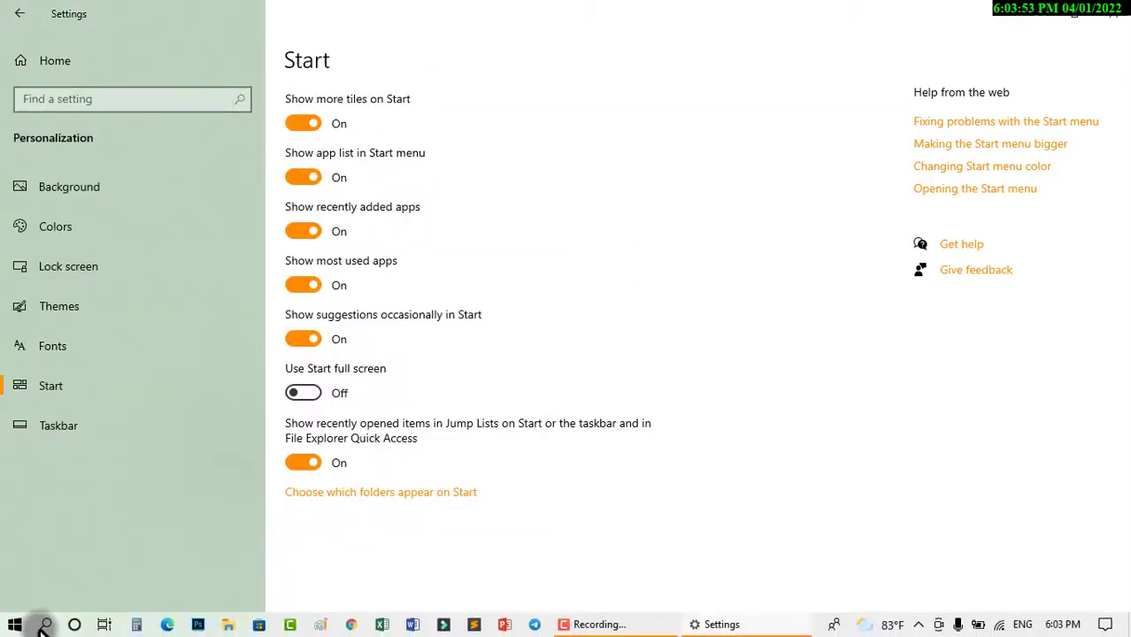
left_click(21, 625)
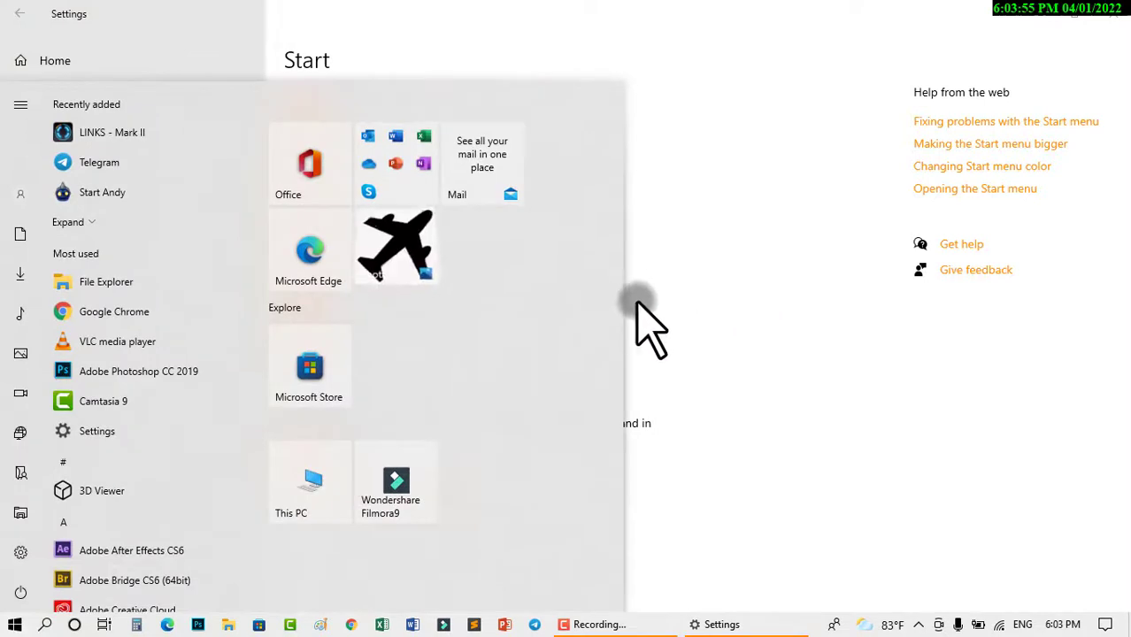
left_click(655, 277)
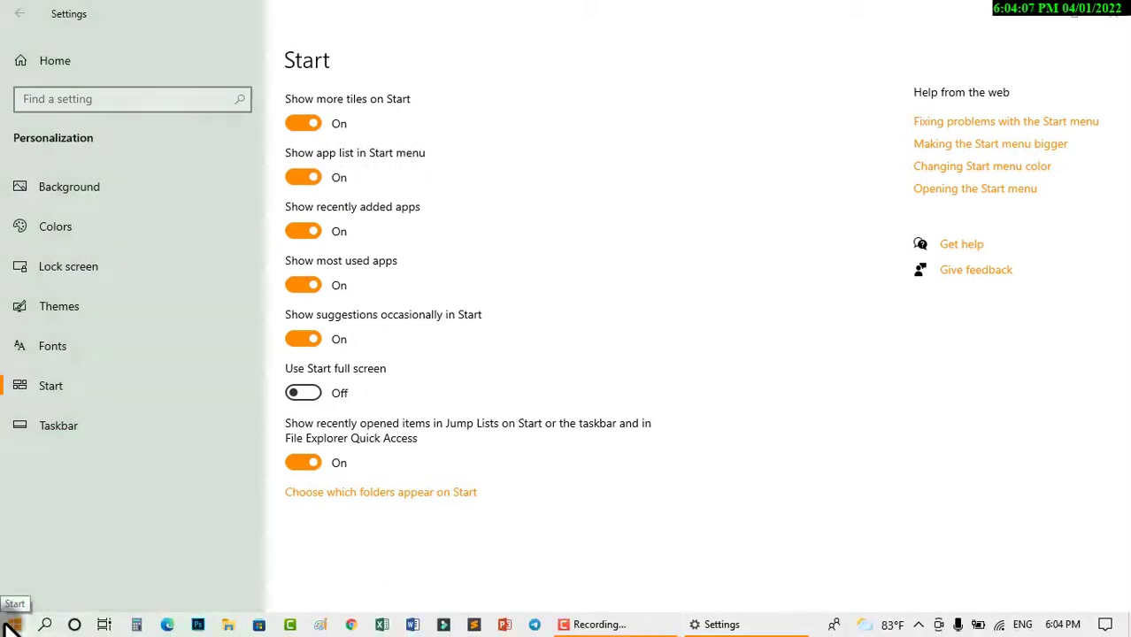
Step: Turn off Show app list in Start menu, inspect the Start menu's All apps view, and turn the app list back on
left_click(12, 625)
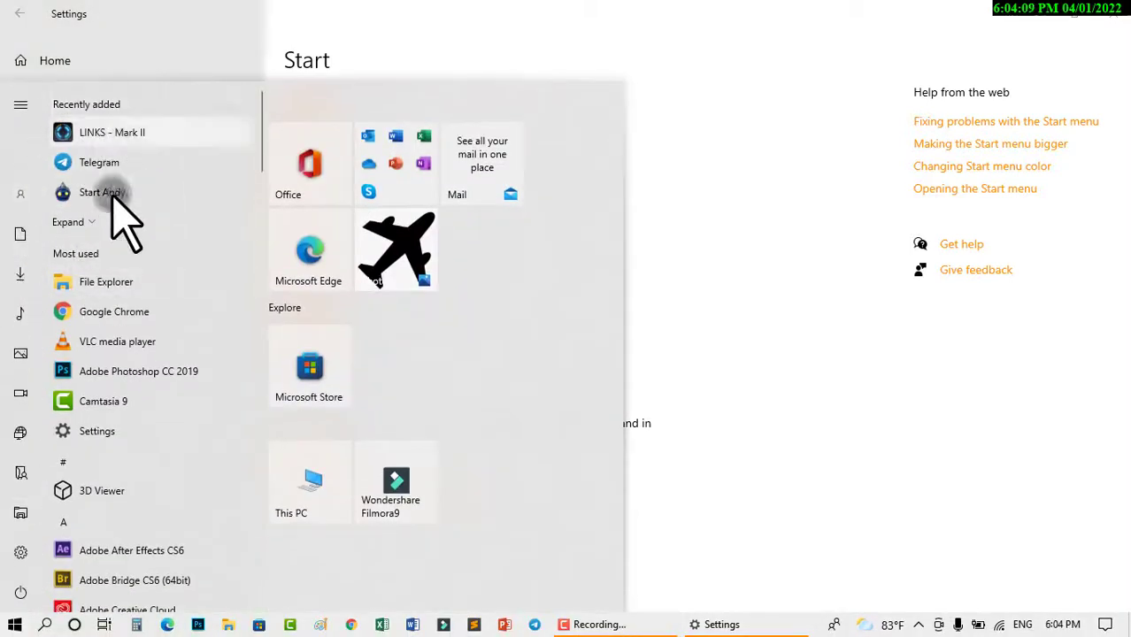
left_click(683, 93)
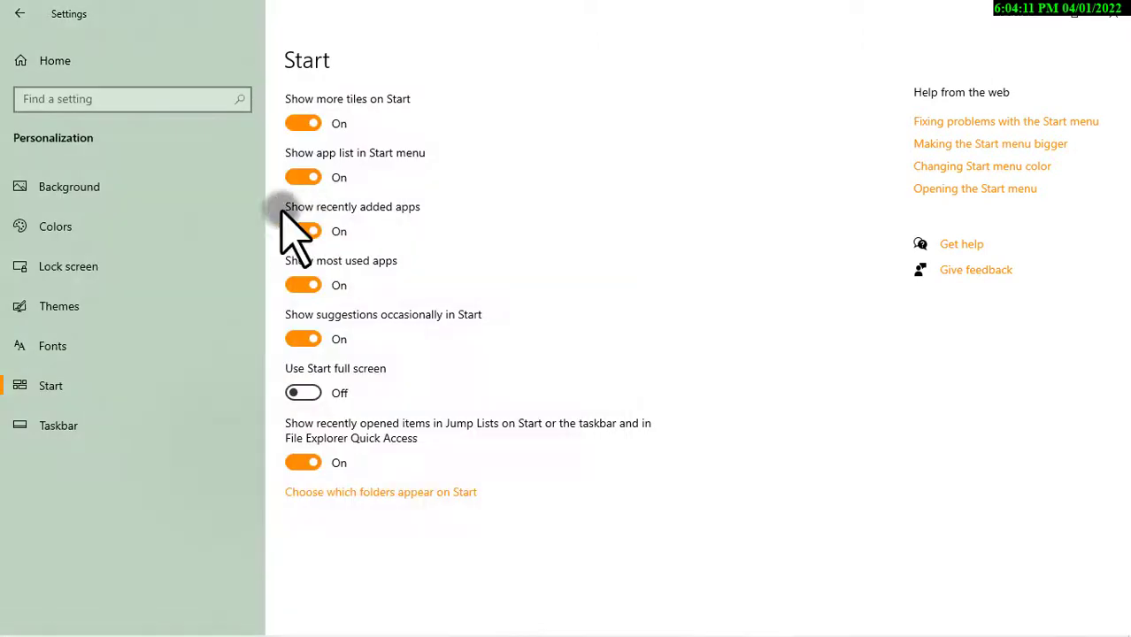
left_click(301, 176)
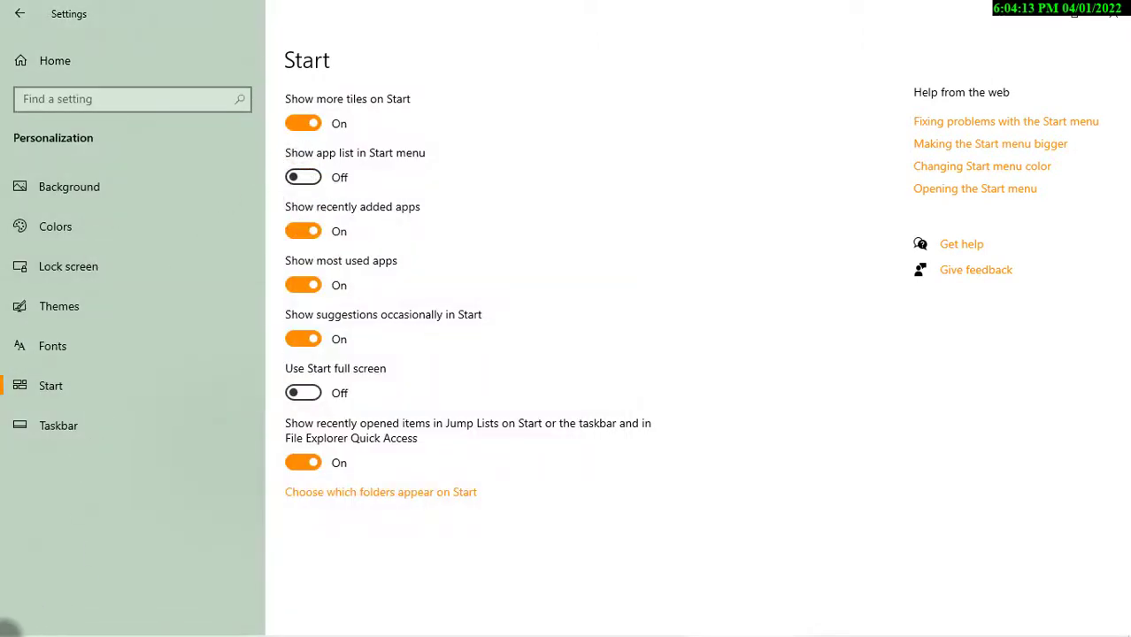
left_click(14, 624)
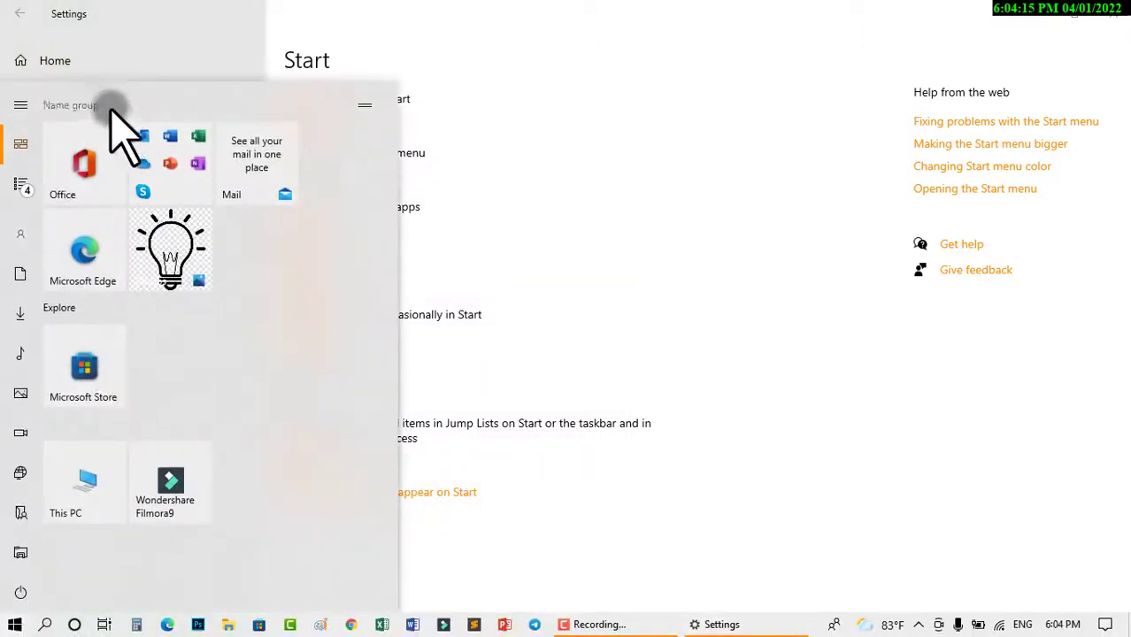
left_click(26, 185)
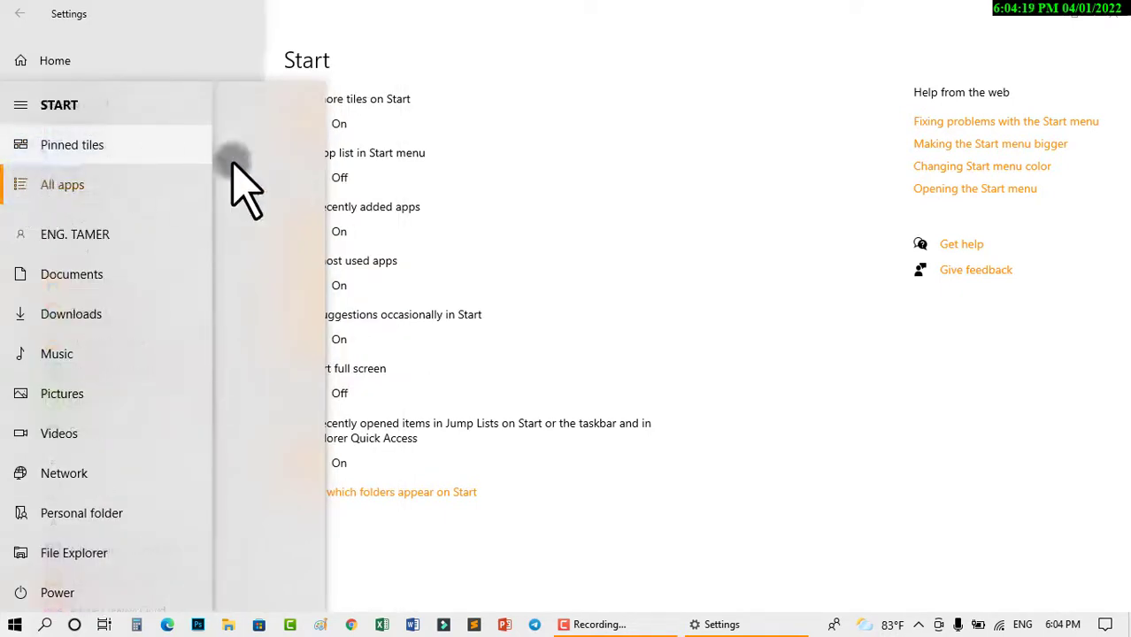
left_click(531, 103)
left_click(291, 179)
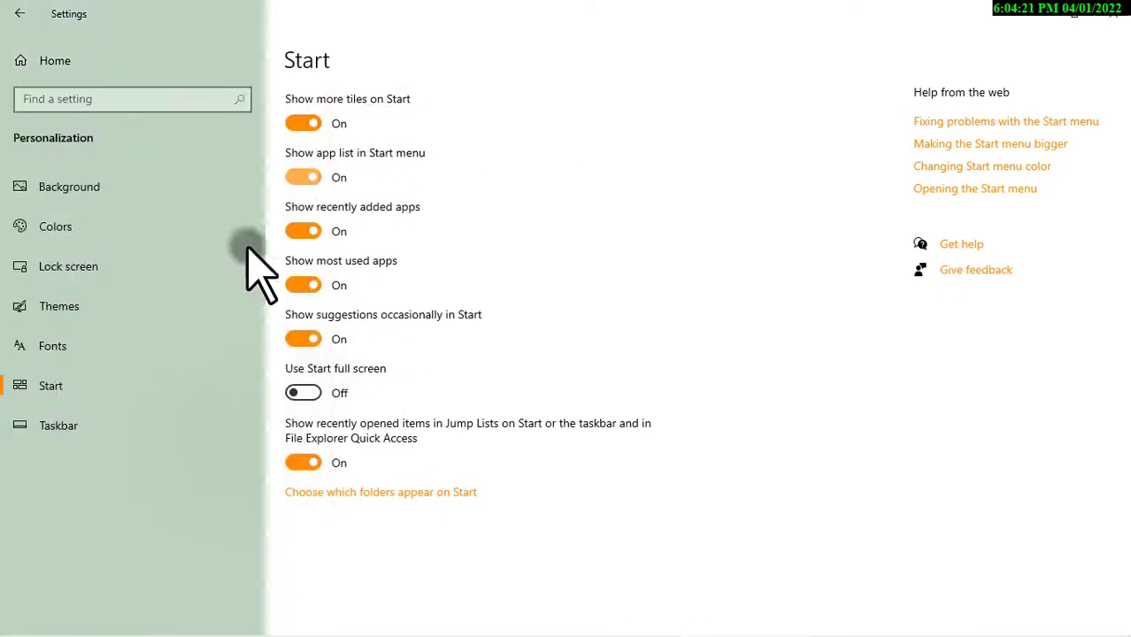
left_click(13, 623)
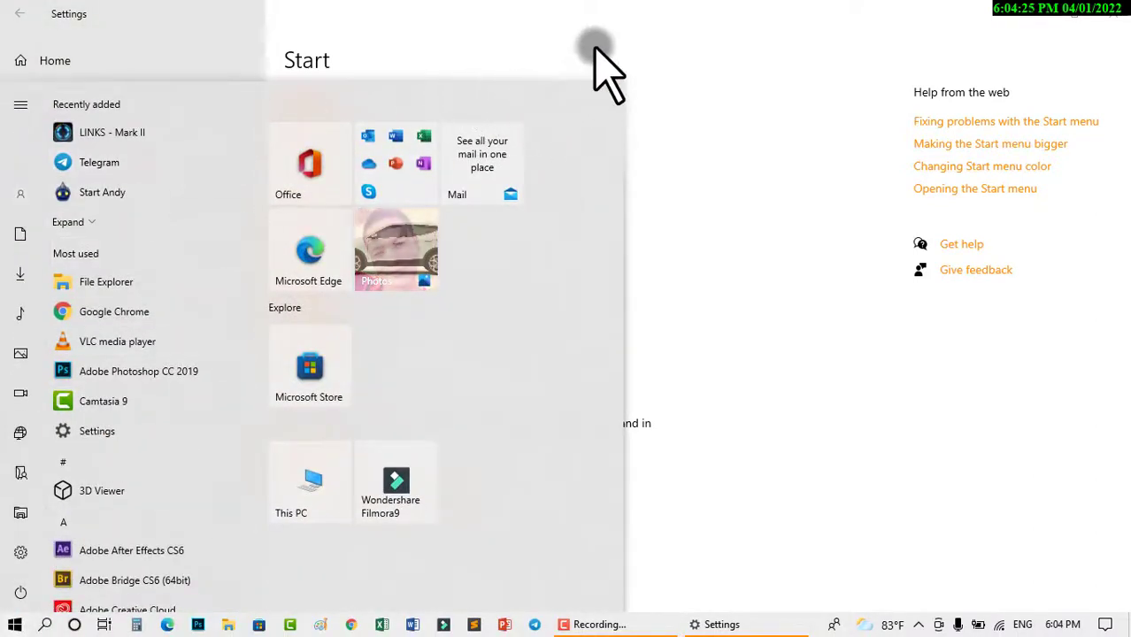
left_click(584, 78)
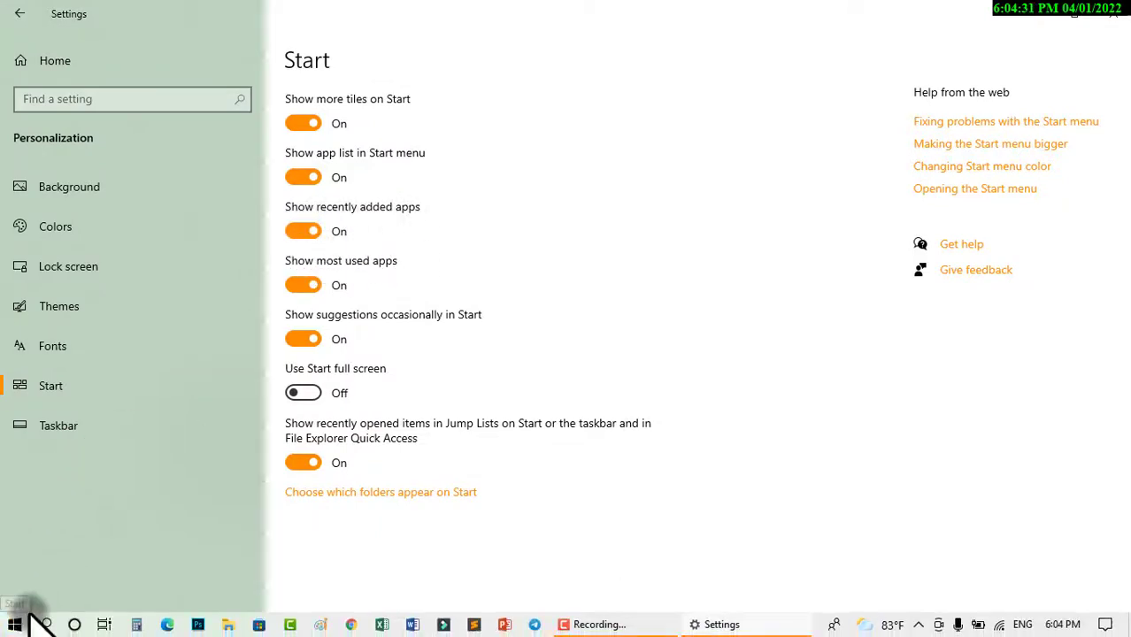
Step: Turn off Show recently added apps, compare the Start menu's app list, and turn the option back on
left_click(15, 625)
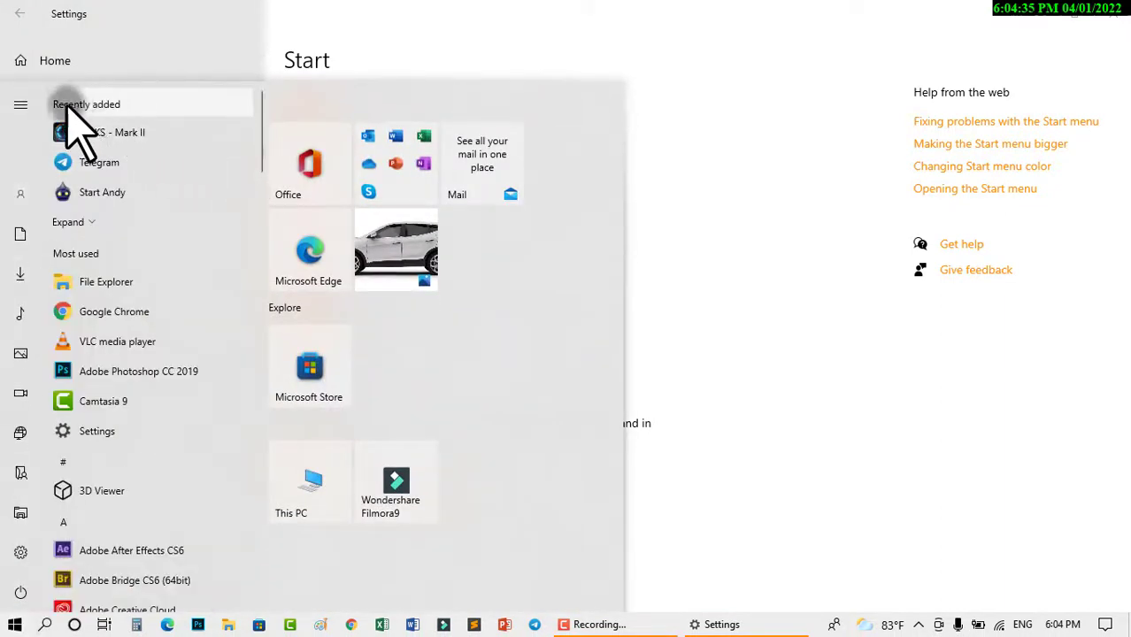
left_click(498, 64)
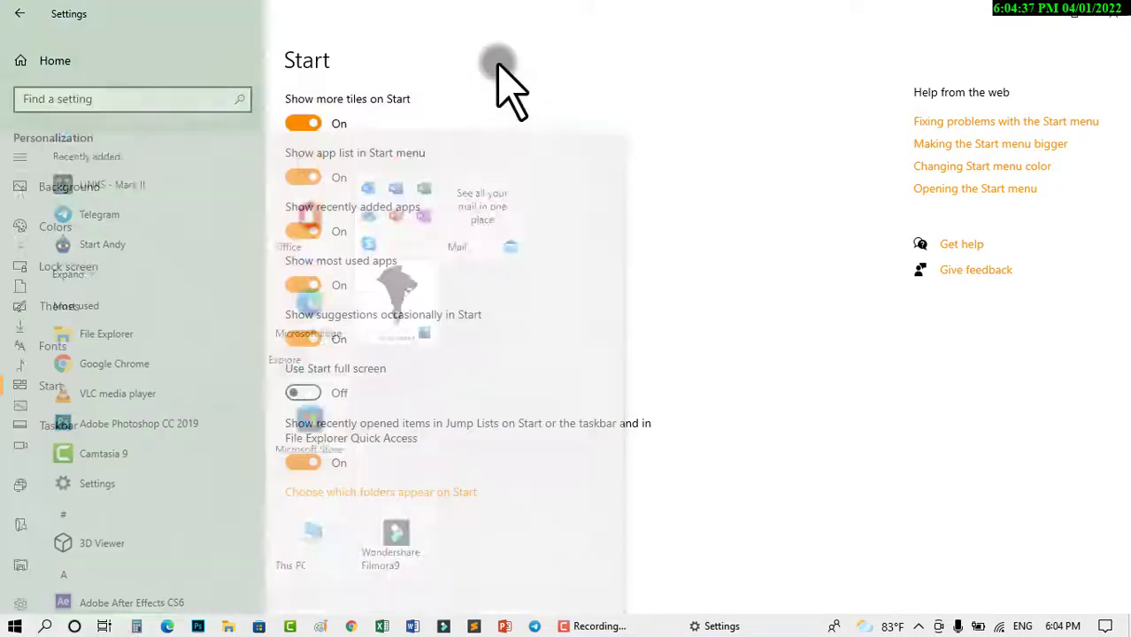
left_click(301, 228)
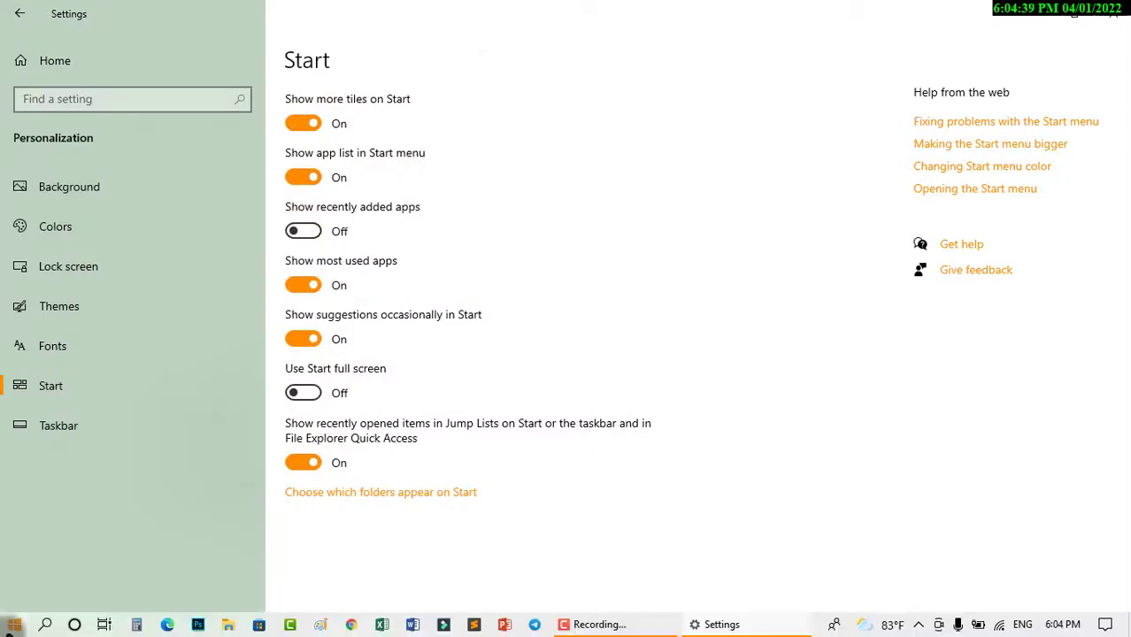
left_click(14, 625)
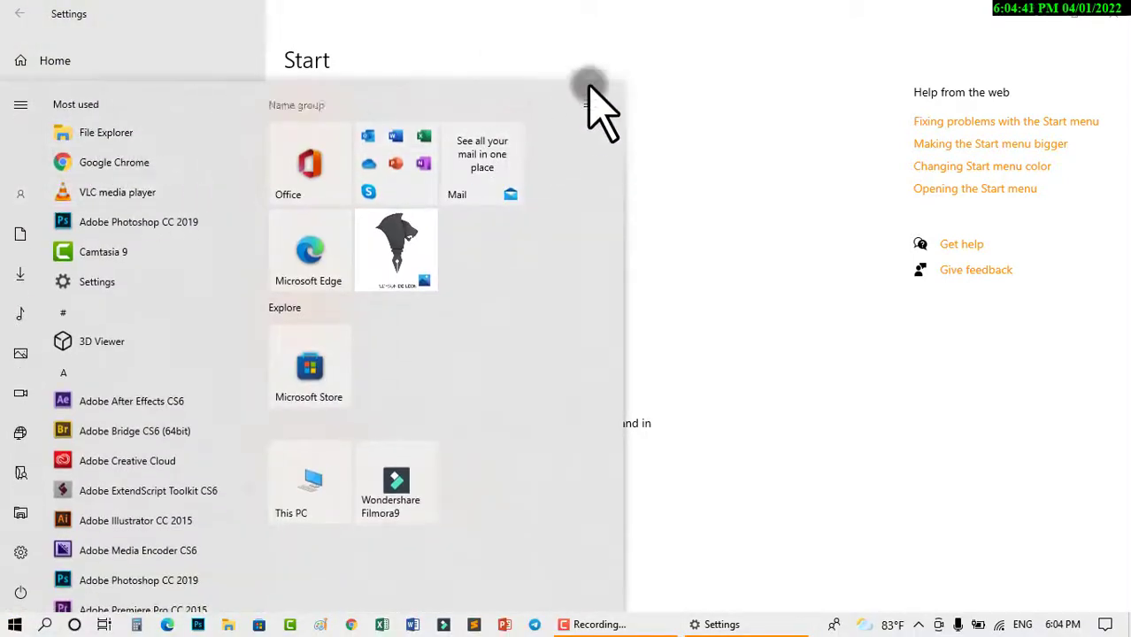
left_click(619, 62)
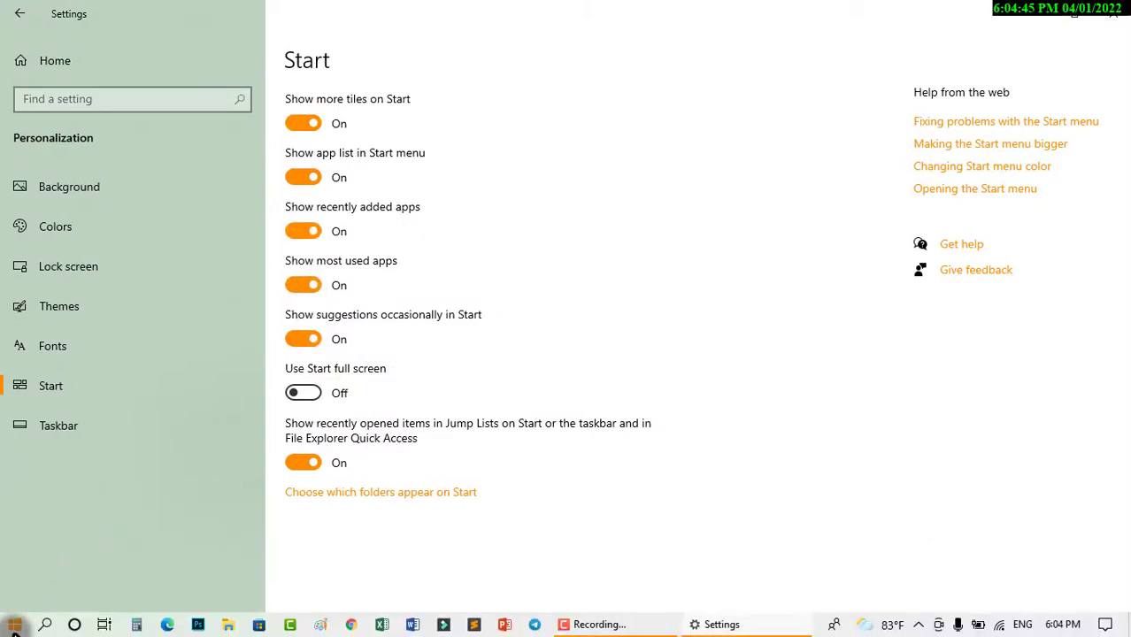
left_click(14, 623)
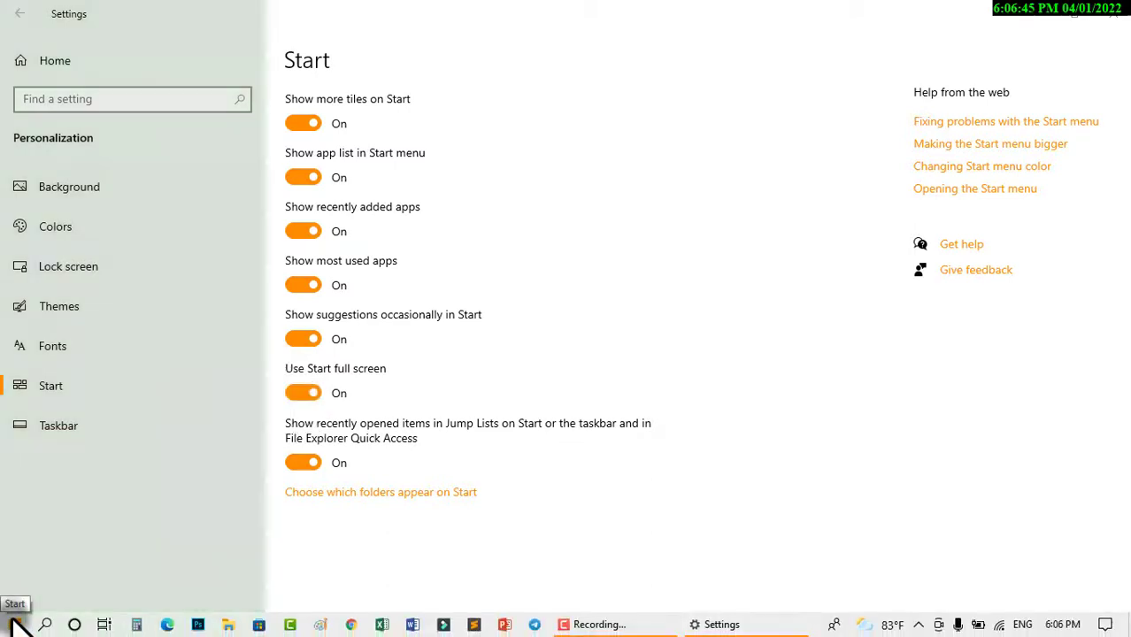
Step: View the full-screen Start menu, close it, and turn off Use Start full screen
left_click(18, 627)
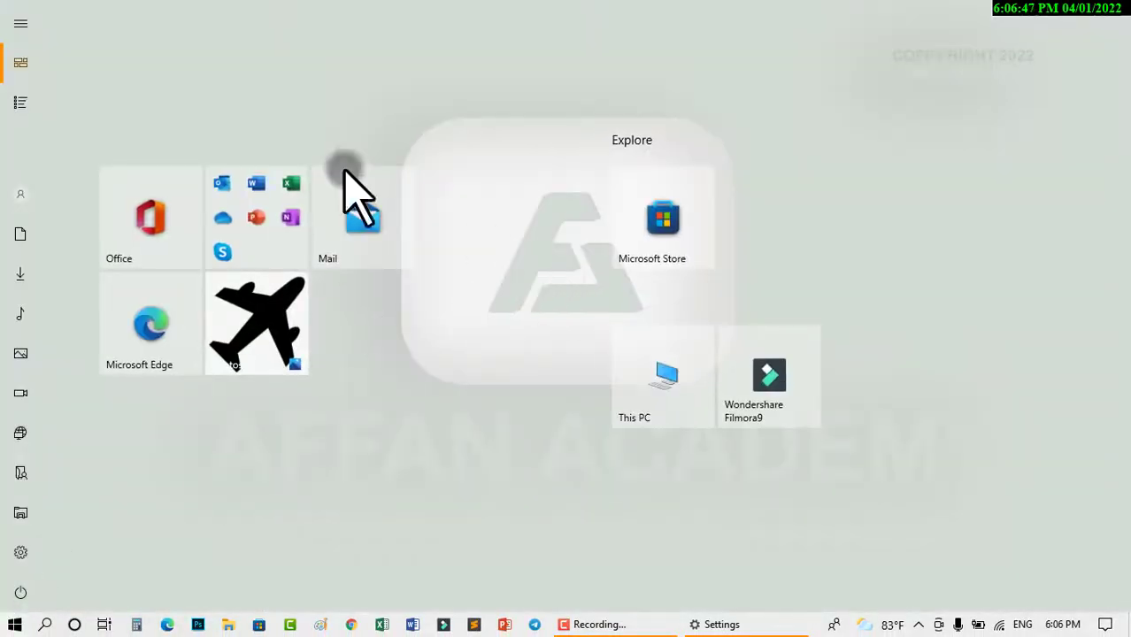
left_click(12, 625)
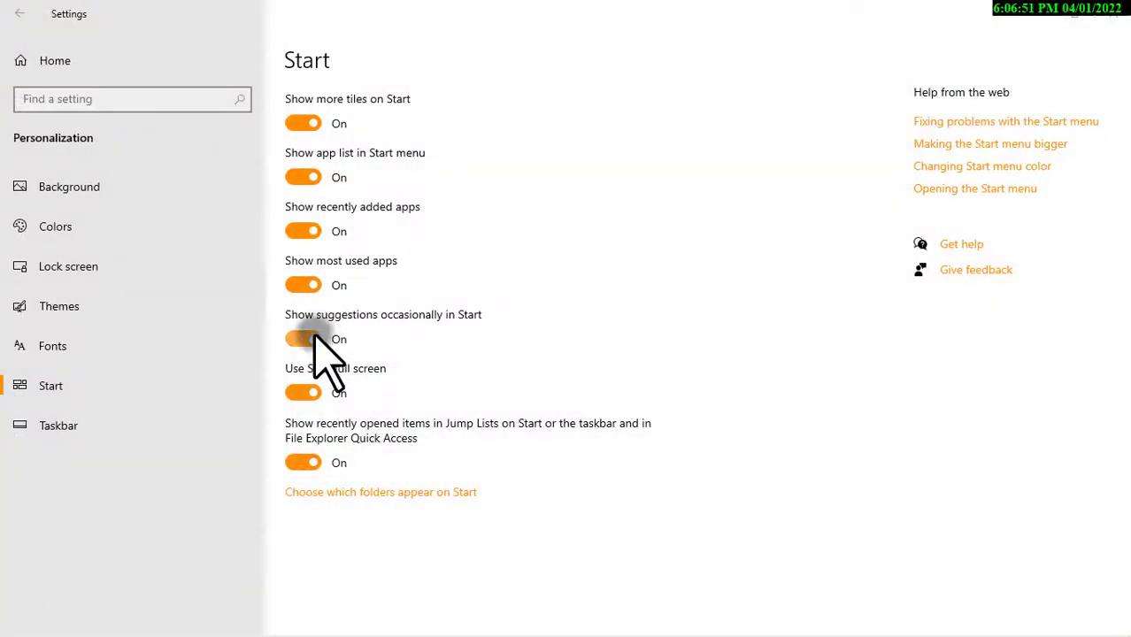
left_click(303, 393)
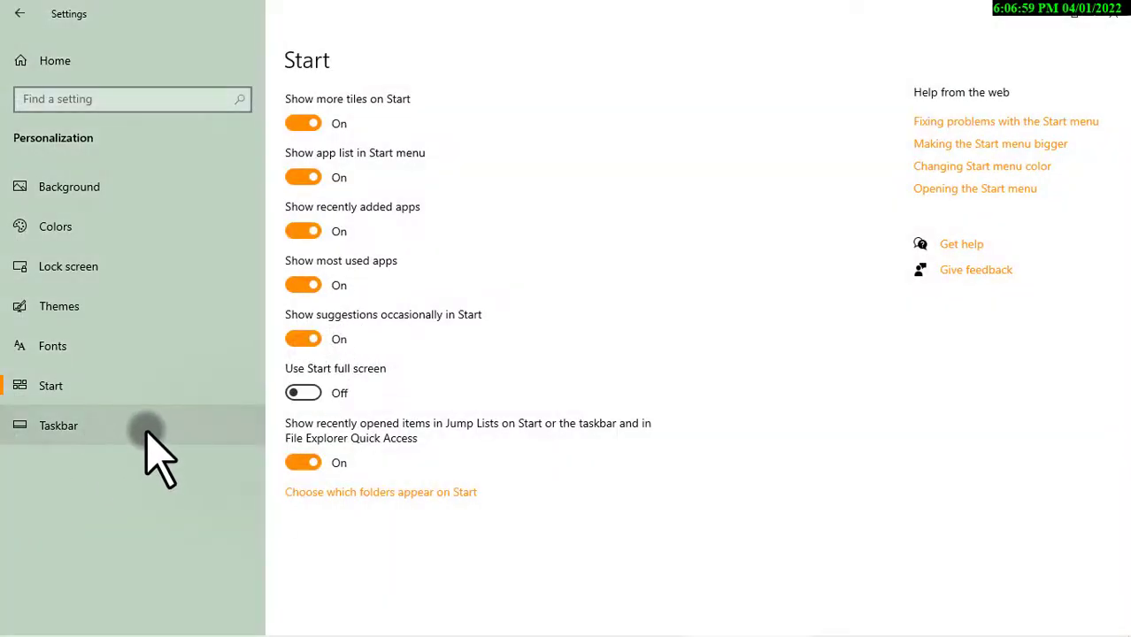
Step: Open the Taskbar personalization page and look through its options, from locking and auto-hiding to multiple displays
left_click(146, 431)
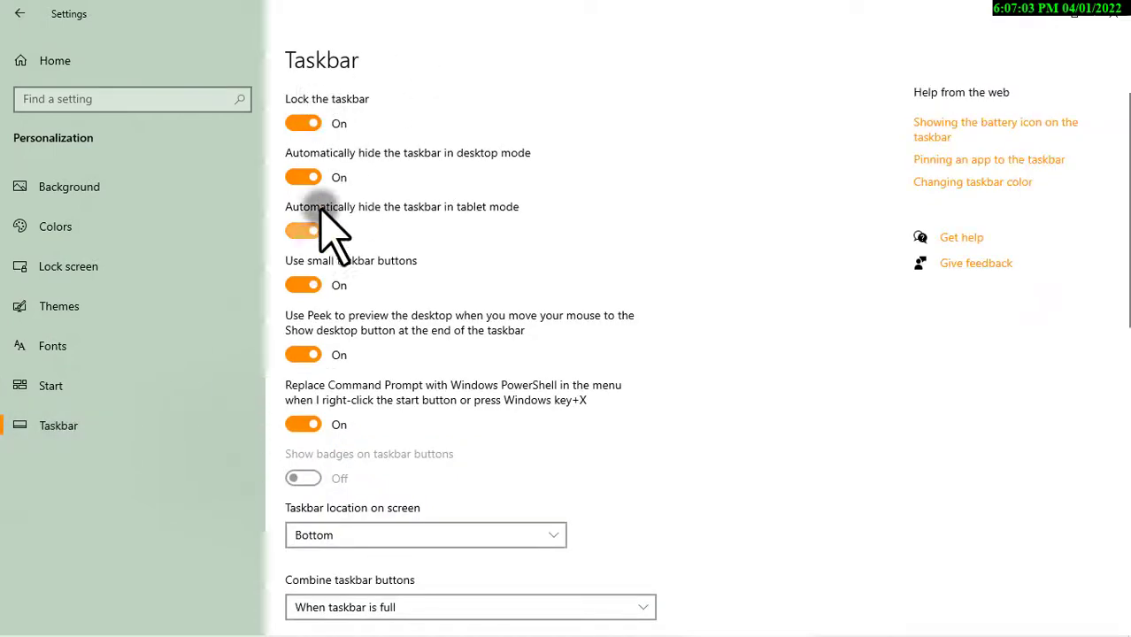
scroll(434, 286, "down", 5)
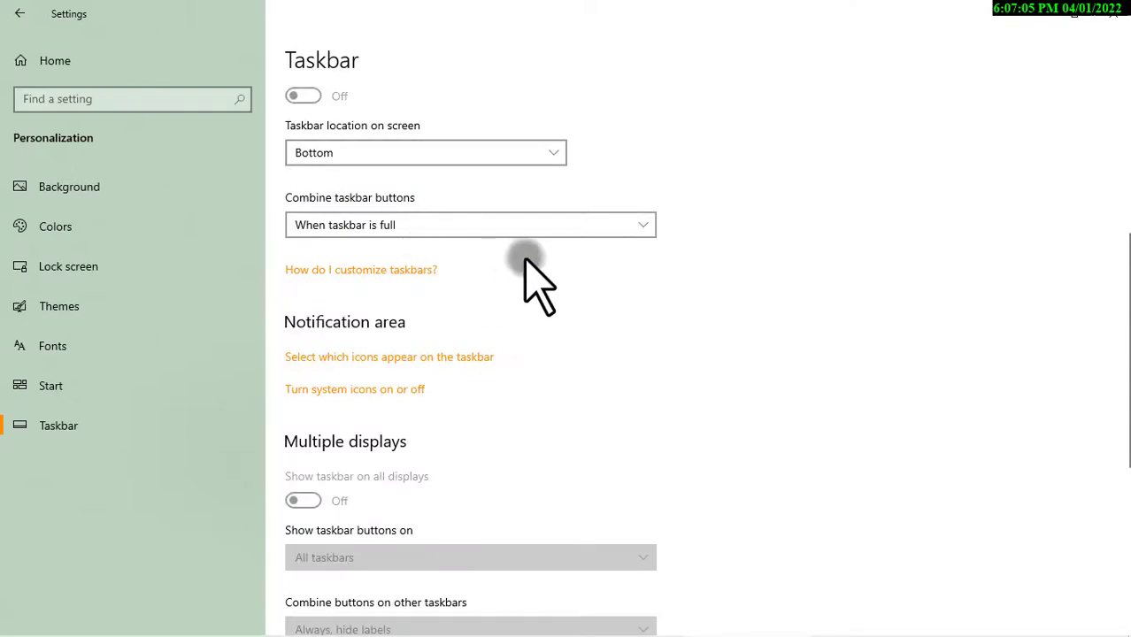
scroll(518, 261, "up", 5)
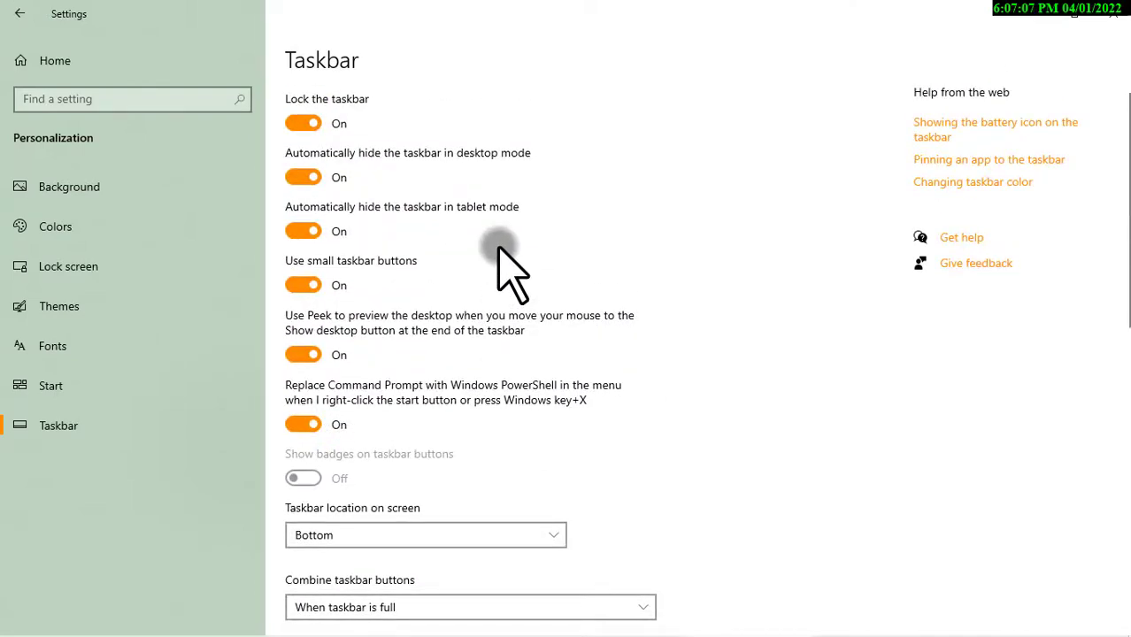
scroll(442, 391, "down", 3)
scroll(467, 450, "up", 3)
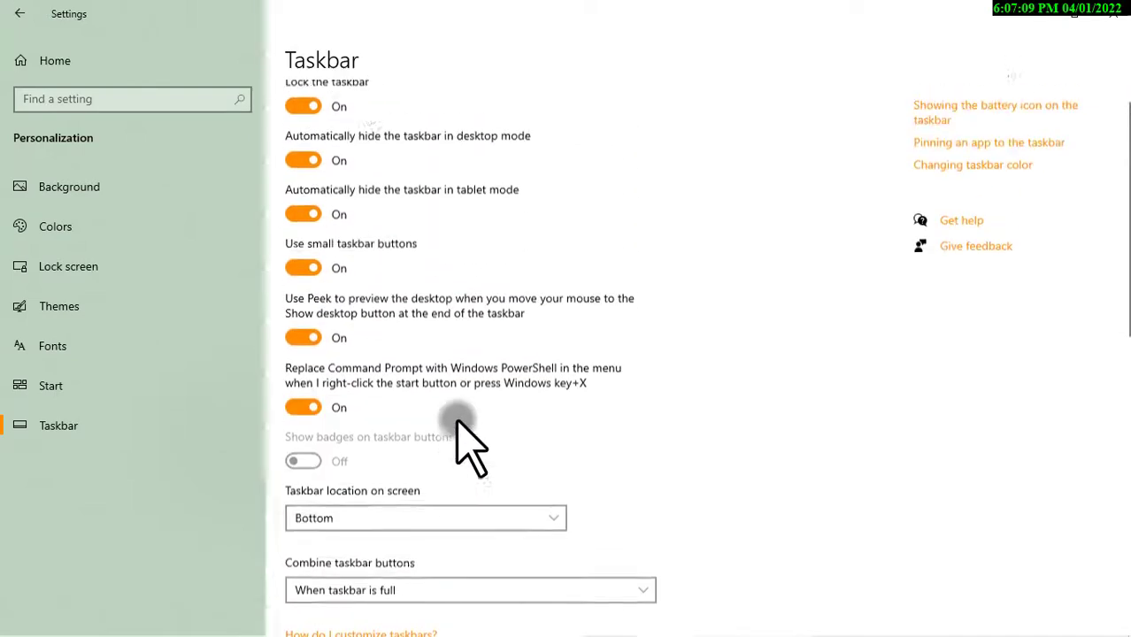
Step: Set Taskbar location on screen to Top and check the relocated taskbar
scroll(306, 177, "down", 5)
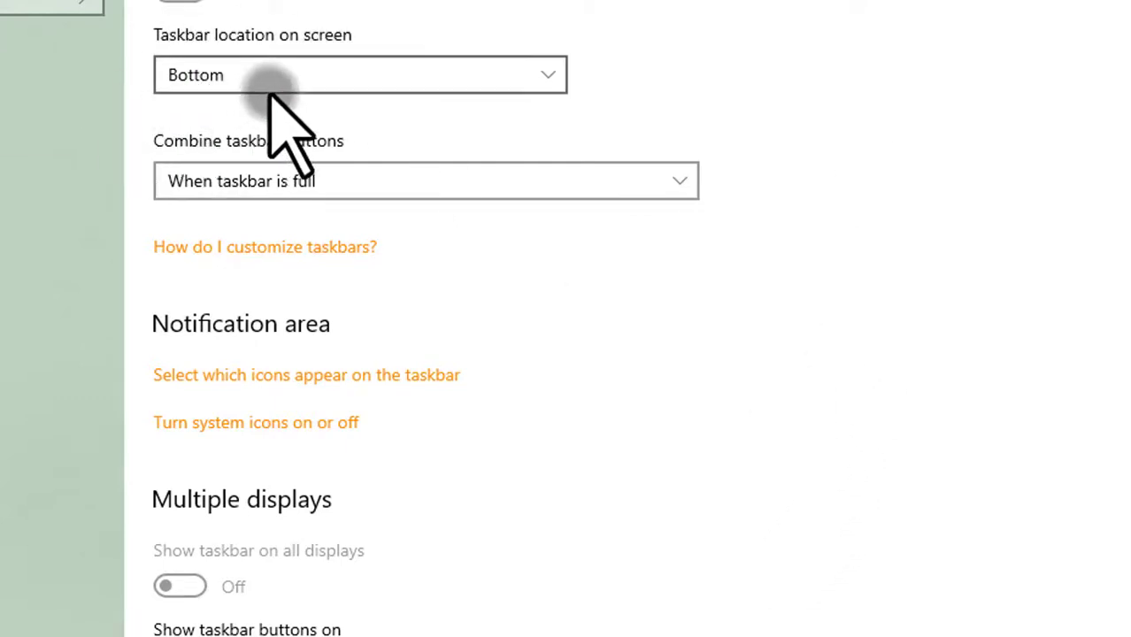
left_click(365, 76)
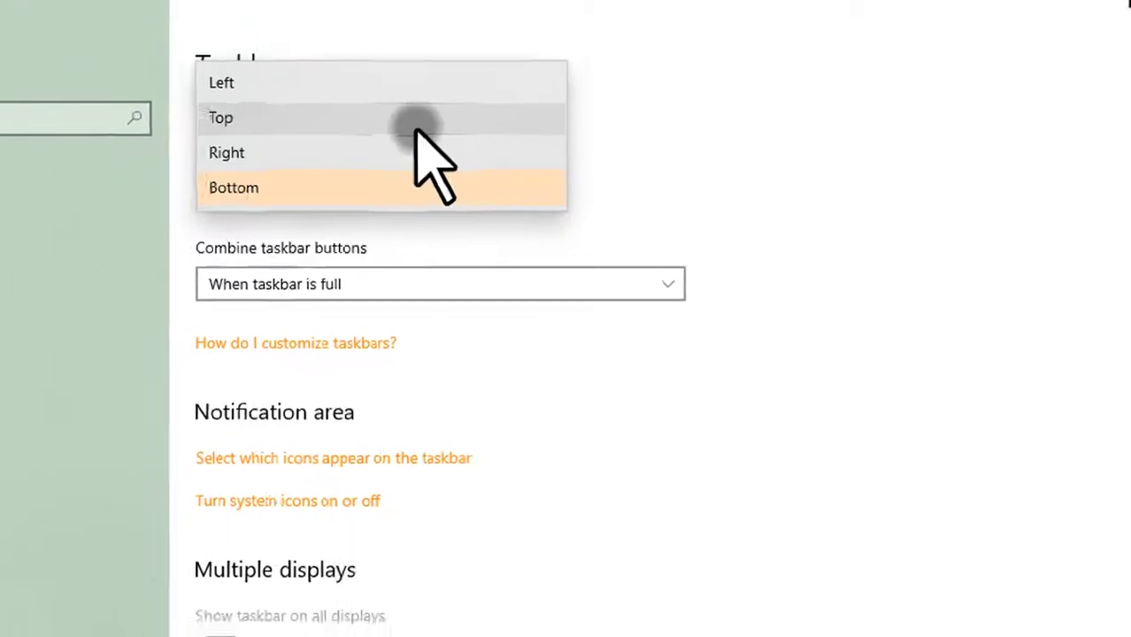
left_click(397, 2)
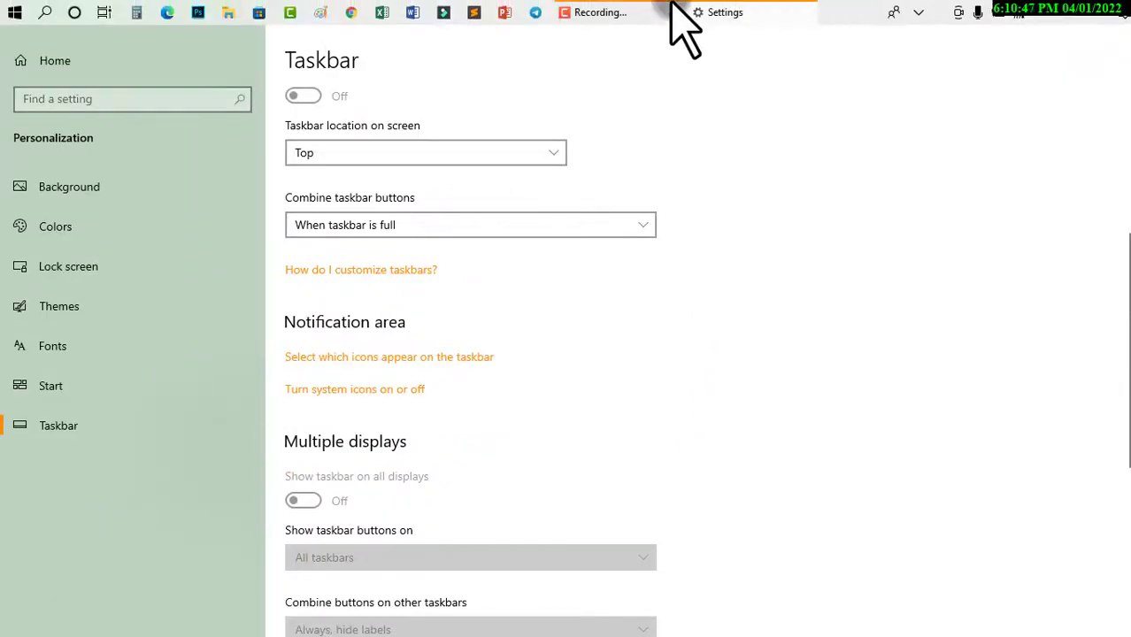
Step: Set Taskbar location on screen to Right, check the taskbar, and return the location to Bottom
left_click(487, 153)
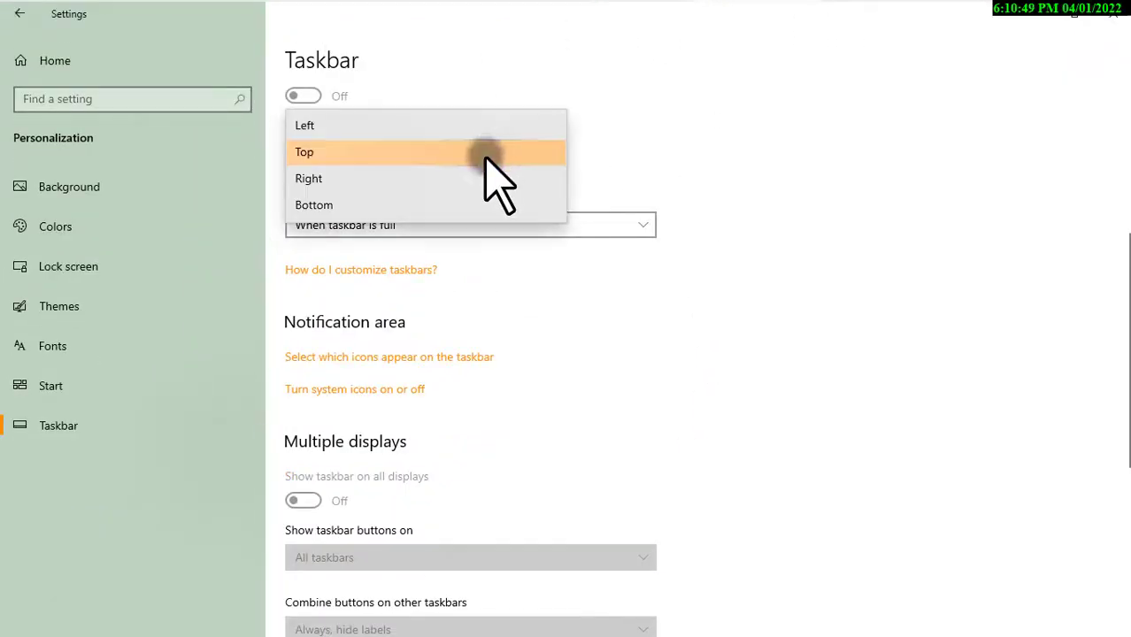
left_click(439, 179)
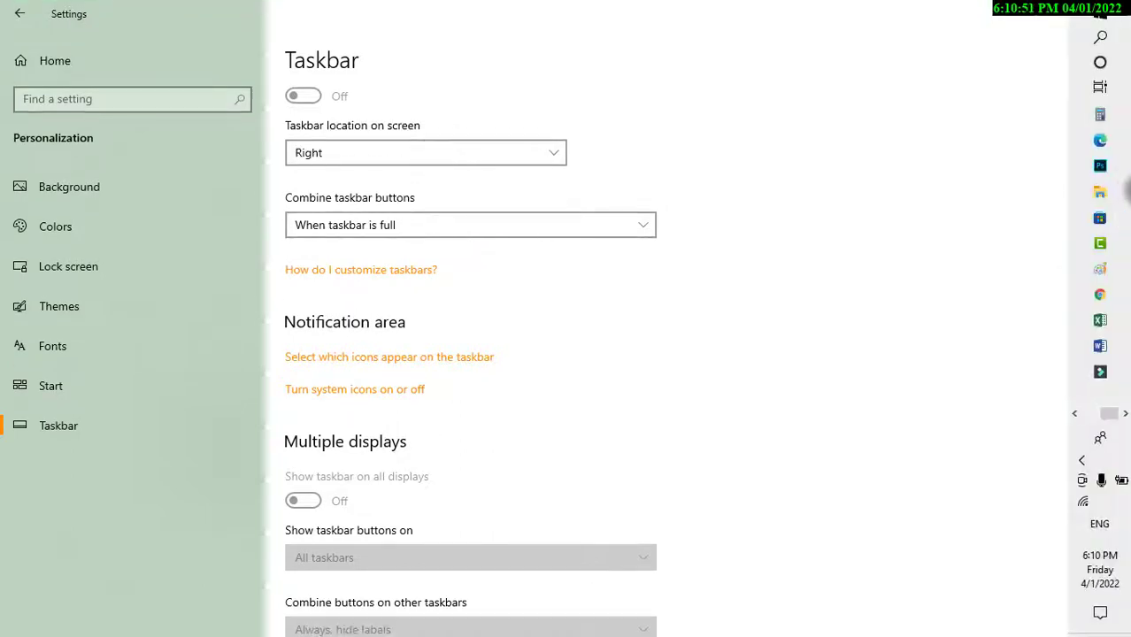
left_click(529, 154)
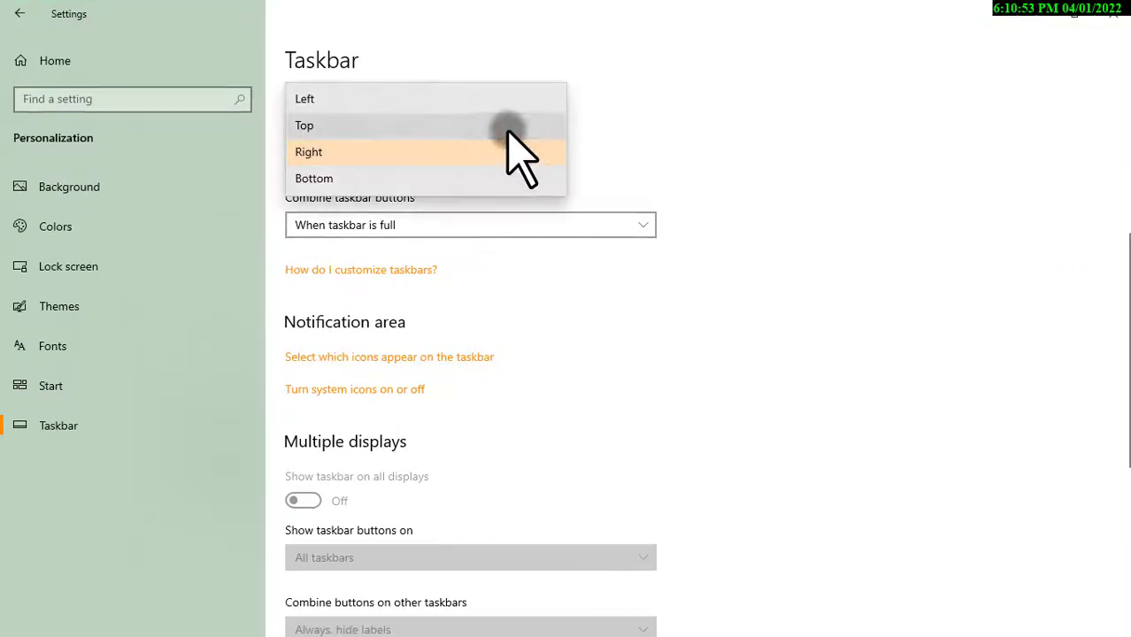
left_click(483, 181)
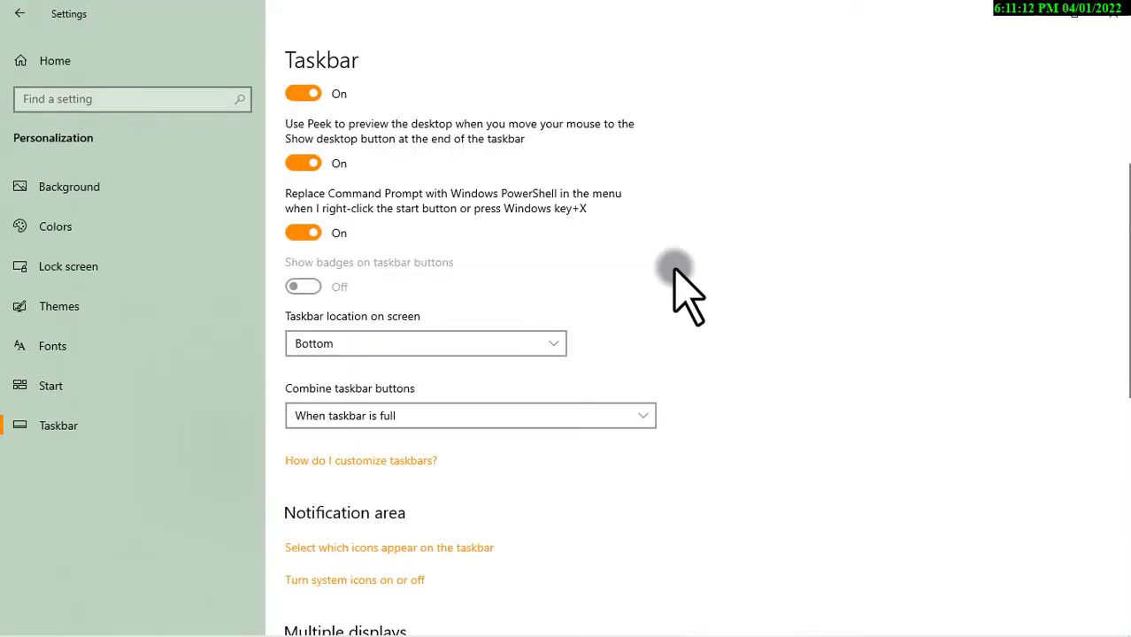